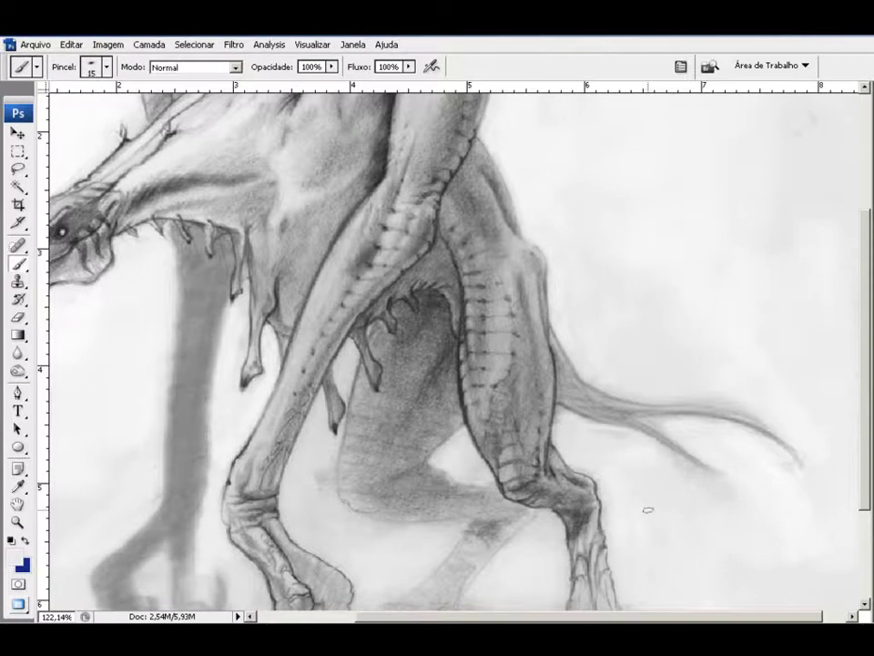
- Shade the upper part of the far hind leg beneath the belly in dark grey with a 20 px brush
scroll(664, 426, down, 3)
scroll(664, 425, left, 3)
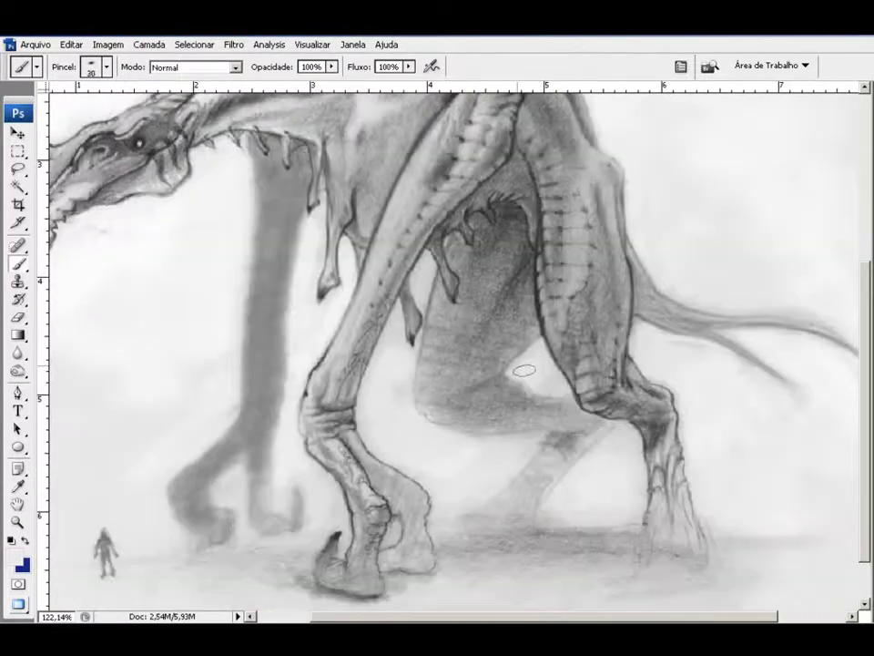
key(e)
scroll(422, 398, up, 5)
scroll(422, 398, left, 4)
key(b)
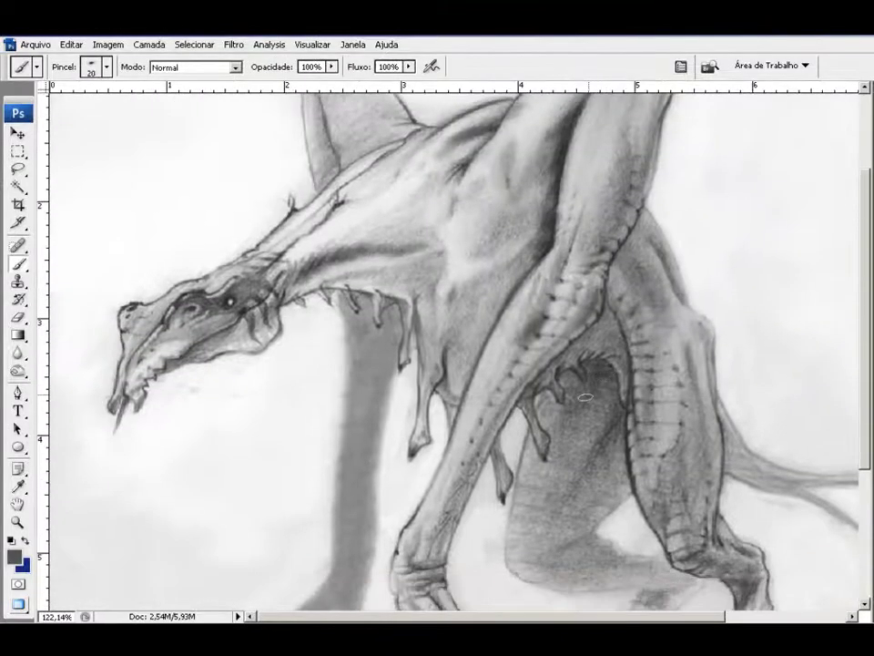
mouse_move(584, 397)
mouse_down()
mouse_move(616, 454)
mouse_move(610, 501)
mouse_move(594, 372)
mouse_up()
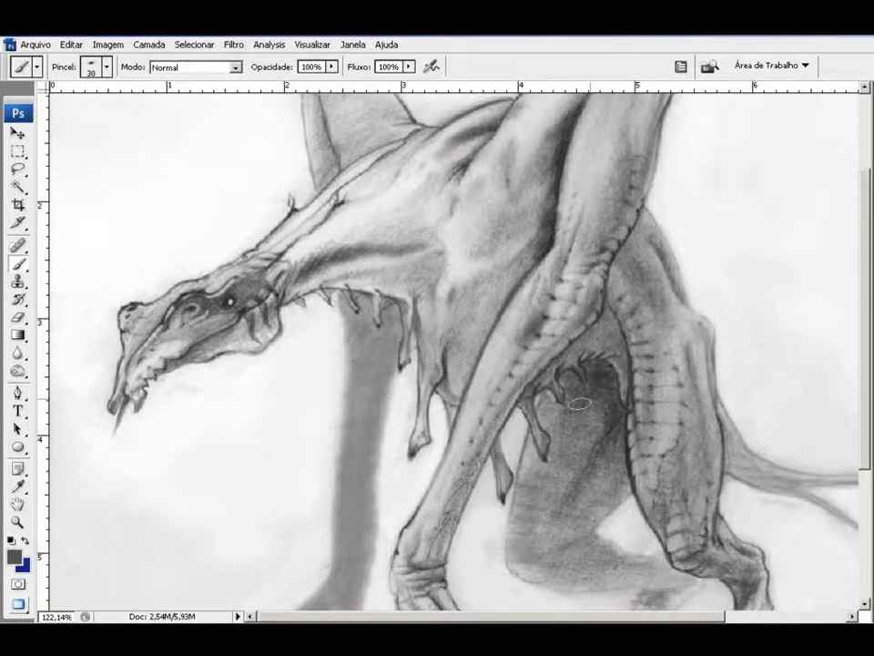
- Set a soft round 25 px brush and deepen the shadow on the far hind leg under the belly in near-black
scroll(596, 458, down, 2)
scroll(597, 458, right, 1)
key(bracketright)
right_click(420, 238)
text(25)
key(Return)
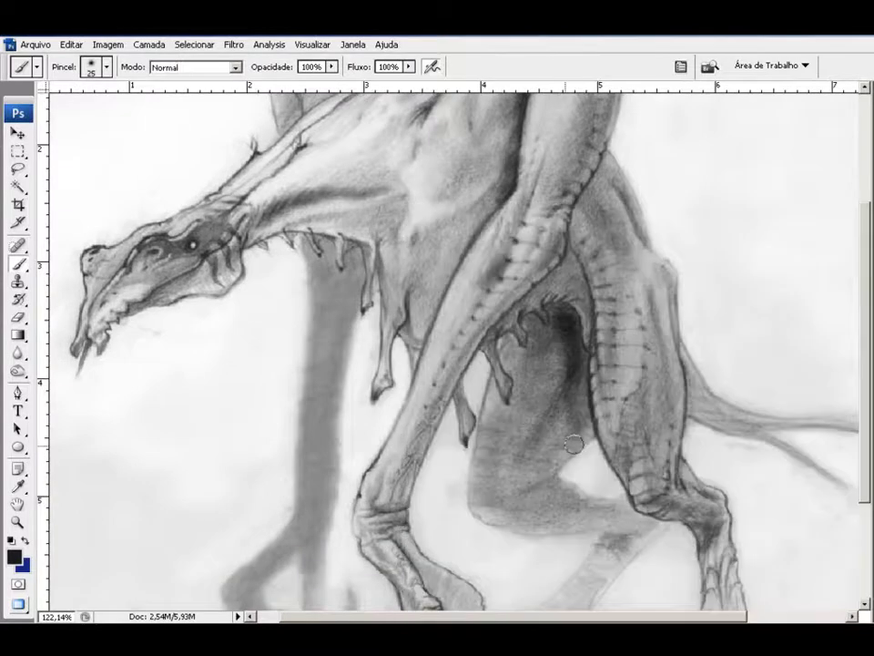
- Sample a mid grey from the far hind leg, shade around its inner knee and soften it with the Blur tool
scroll(538, 400, down, 2)
scroll(539, 400, right, 1)
alt+click(522, 416)
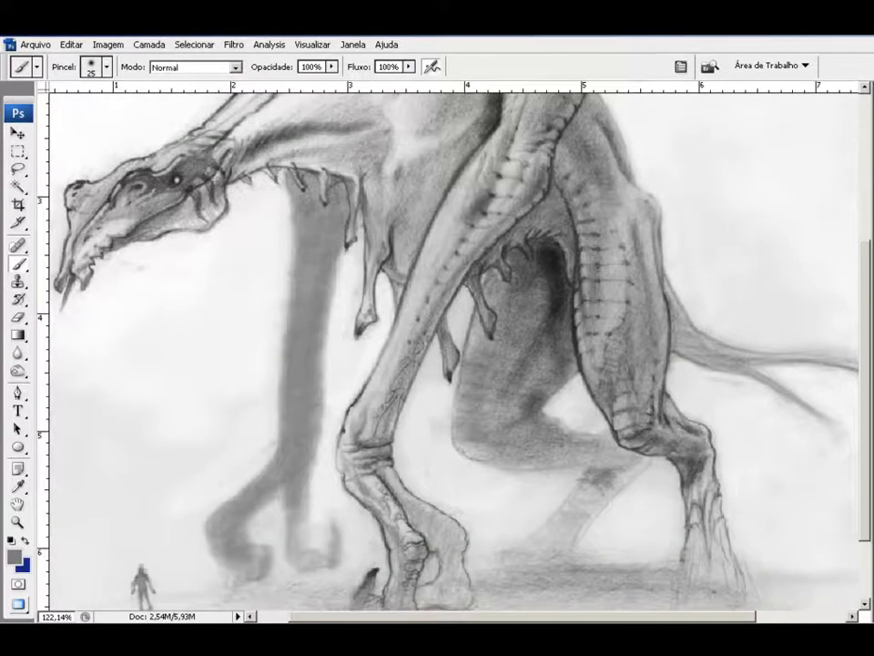
drag(548, 347, 554, 360)
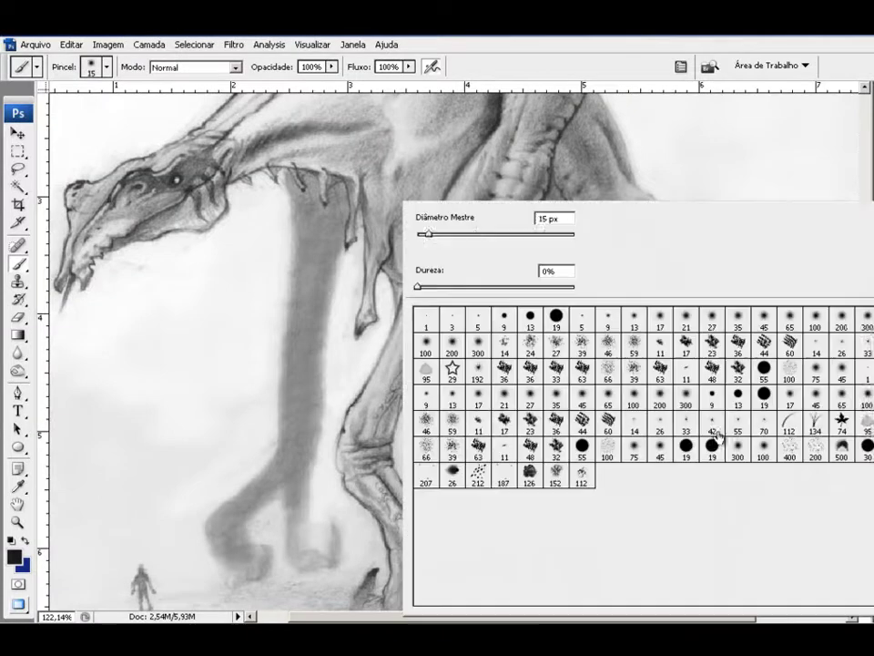
key(r)
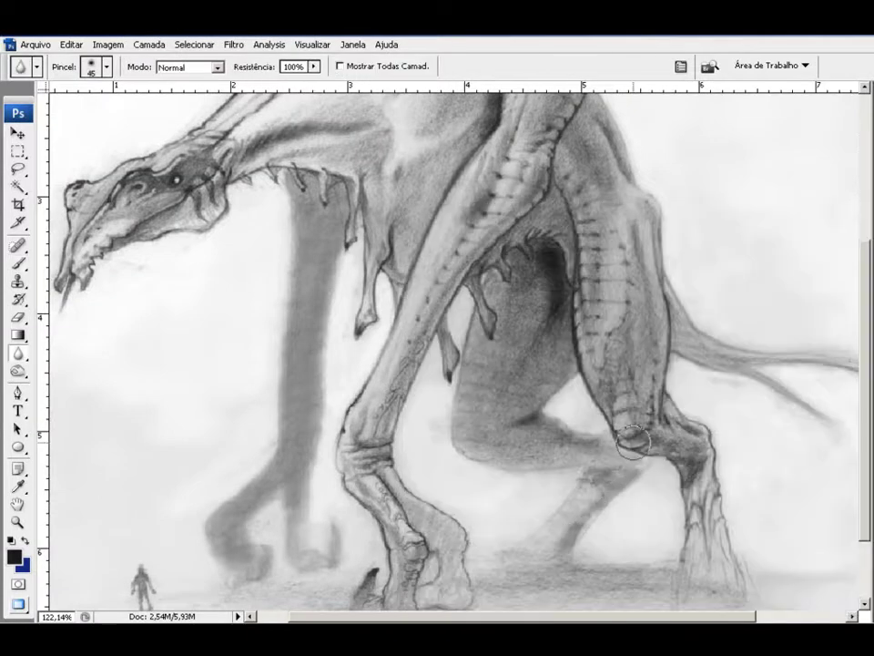
- Sample a grey tone with the 20 px brush and touch up the outlines around the feet and the base of the tail
key(b)
alt+click(641, 250)
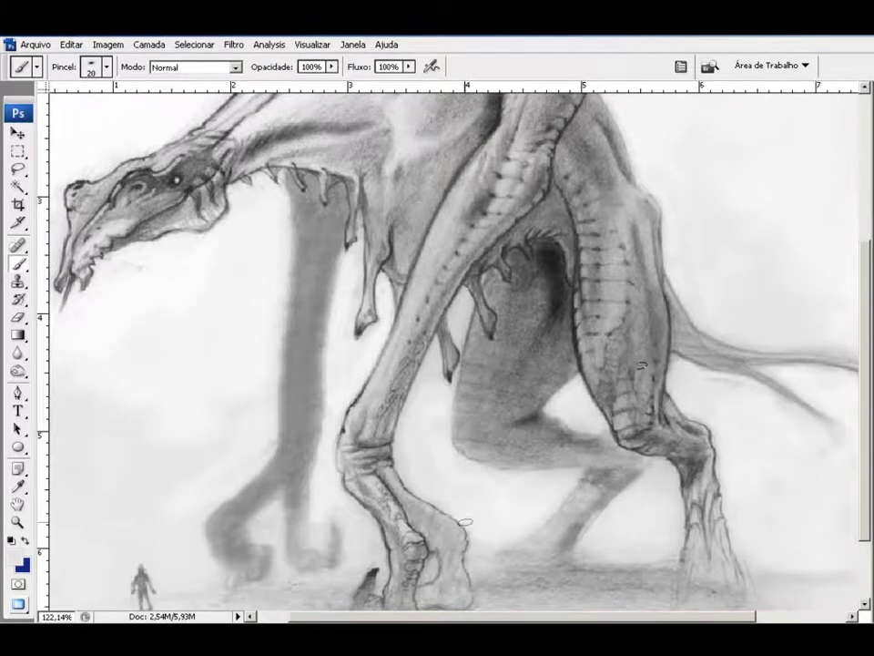
scroll(283, 311, up, 1)
scroll(203, 290, left, 2)
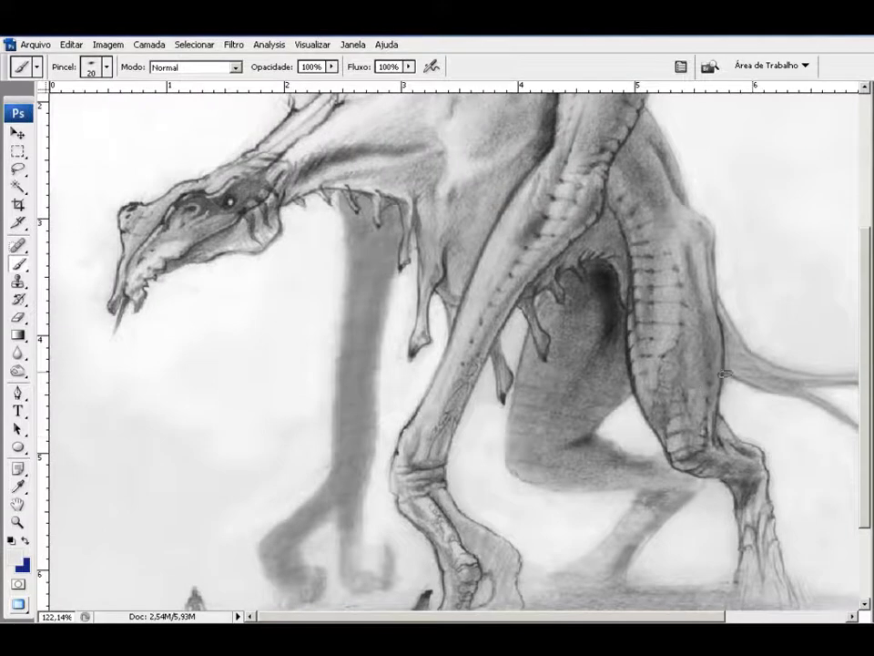
scroll(266, 222, up, 3)
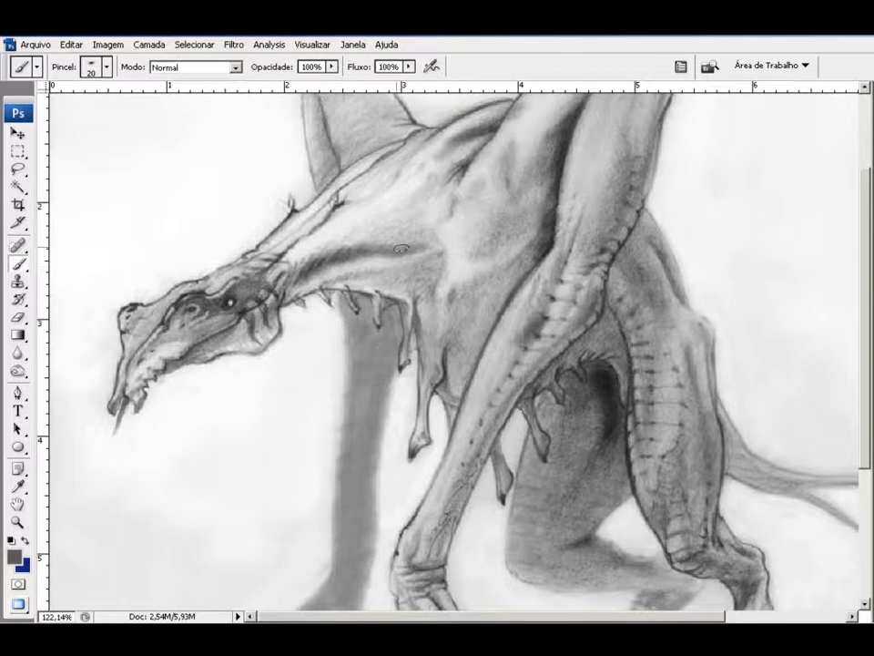
- Enlarge the brush to 40 px and clean up the background above the creature's back with white
scroll(282, 125, up, 2)
key(bracketright)
key(bracketright)
scroll(419, 189, up, 2)
scroll(419, 189, right, 3)
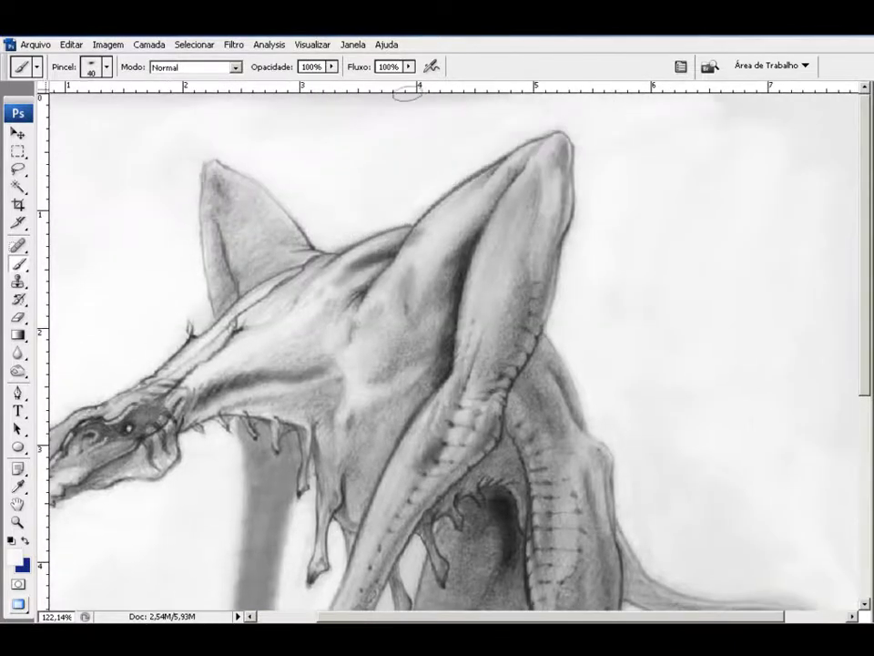
- Sample a grey and paint the ground shadow beneath the near hind foot with the 40 px brush
scroll(612, 248, down, 10)
scroll(611, 248, left, 3)
alt+click(693, 494)
drag(667, 500, 728, 519)
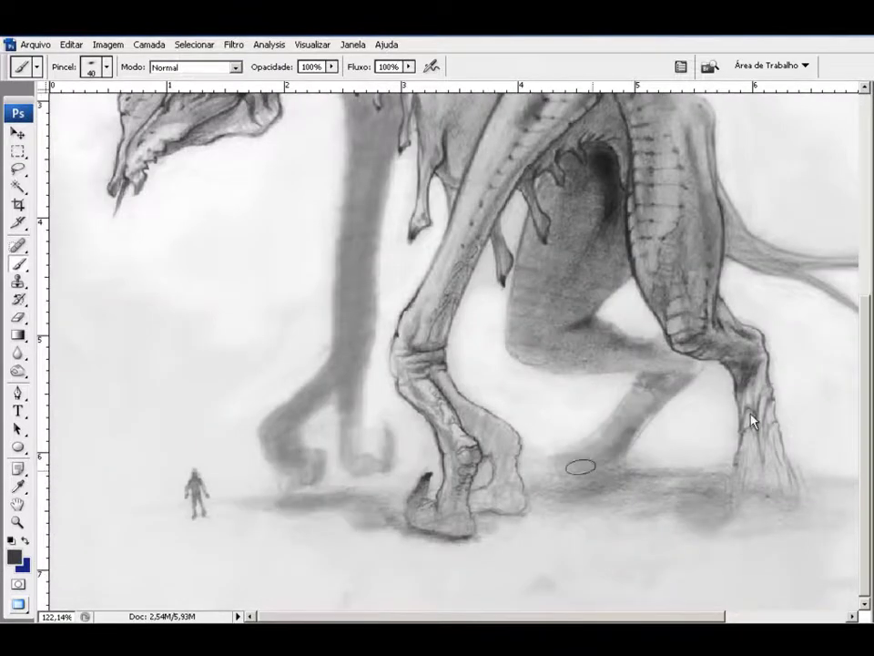
- Darken the tail from its base with a 20 px dark grey brush and enlarge the brush to 60 px
scroll(595, 446, up, 2)
key(bracketleft)
key(bracketleft)
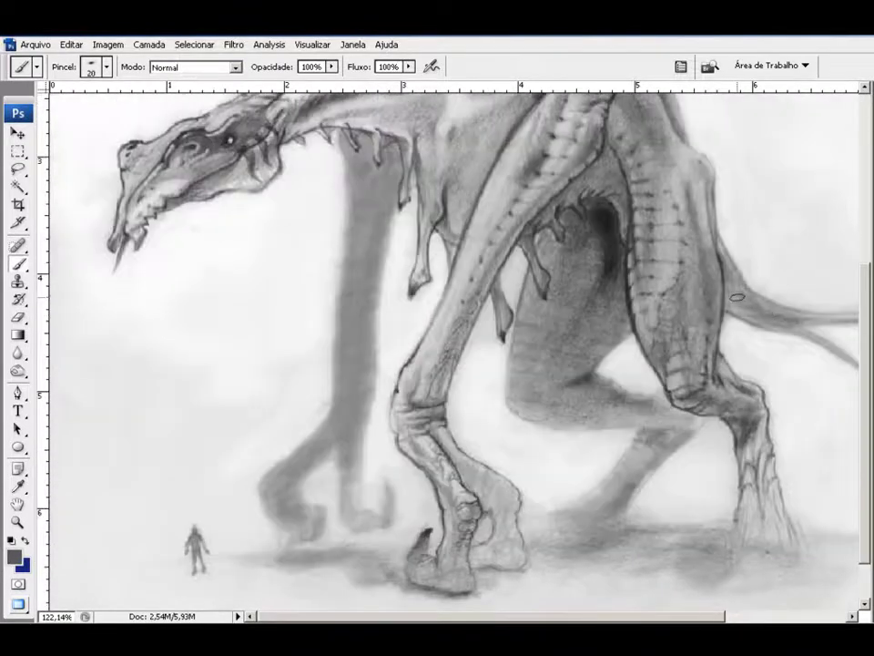
scroll(751, 361, right, 4)
scroll(751, 360, up, 1)
key(bracketright)
key(bracketright)
key(bracketright)
scroll(793, 392, down, 3)
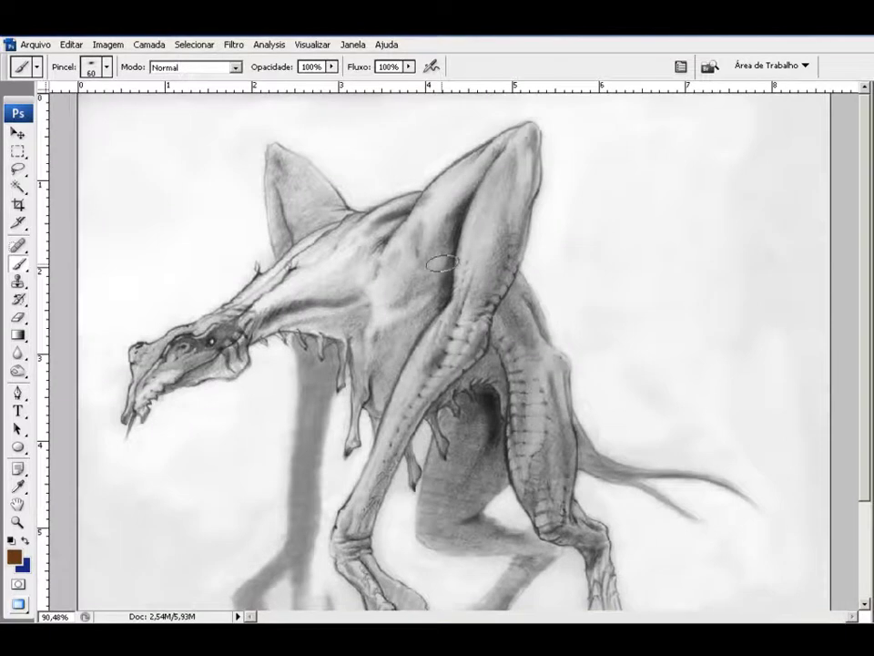
- Reduce the brush to 35 px and tint the torso, shoulders and legs brown, finishing the far shoulder with a larger tip
key(bracketleft)
key(bracketleft)
key(bracketleft)
mouse_move(441, 265)
mouse_down()
mouse_move(410, 291)
mouse_move(381, 297)
mouse_move(450, 201)
mouse_move(428, 310)
mouse_move(356, 510)
mouse_move(465, 292)
mouse_move(300, 227)
mouse_move(219, 238)
mouse_move(319, 154)
mouse_move(299, 217)
mouse_move(291, 147)
mouse_move(392, 301)
mouse_move(414, 373)
mouse_move(350, 322)
mouse_up()
key(e)
key(b)
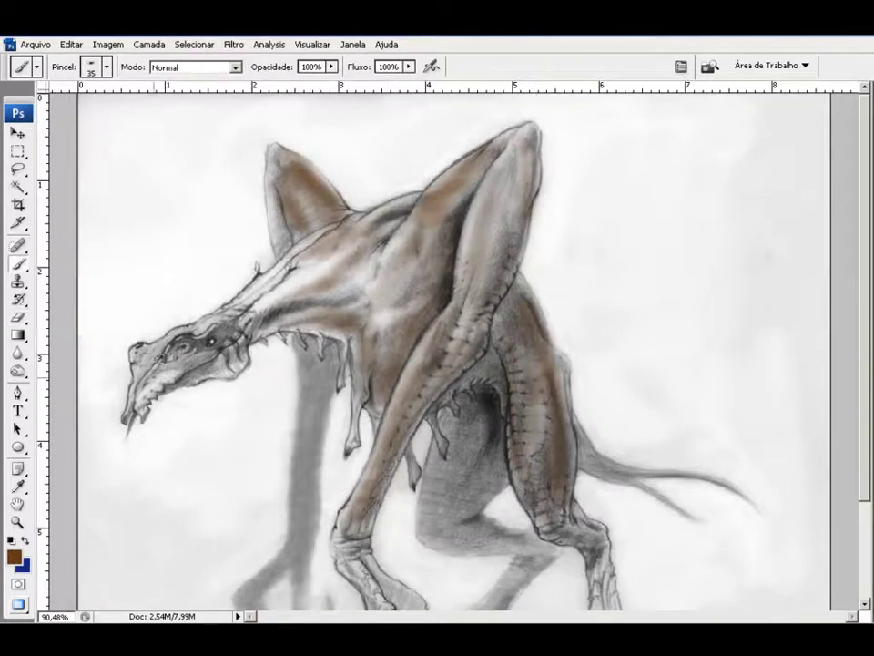
key(bracketright)
mouse_move(237, 246)
mouse_down()
mouse_move(273, 273)
mouse_move(300, 237)
mouse_move(280, 222)
mouse_up()
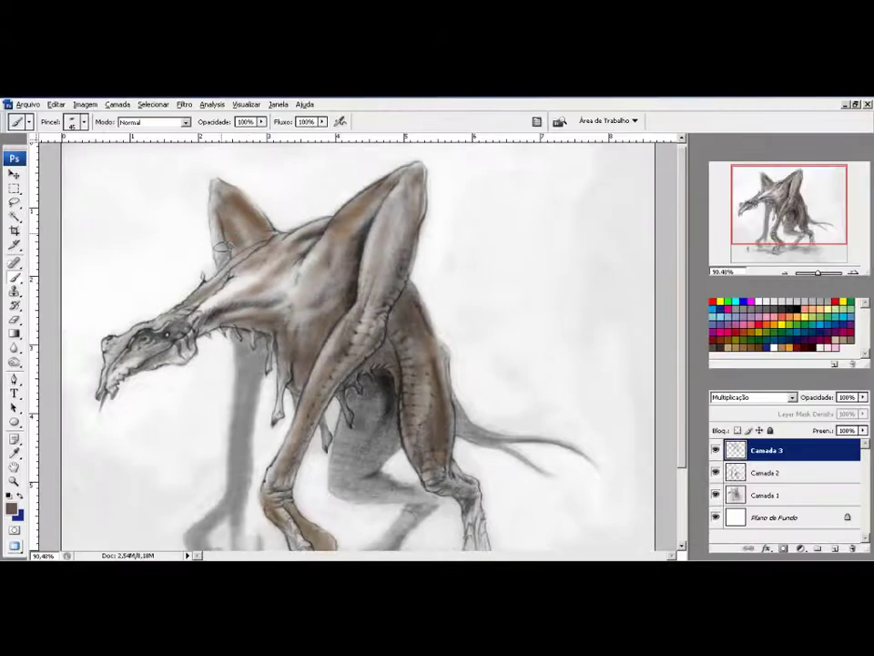
- Darken the far hind leg and near hind foot in greyish brown on layer Camada 3 with 25 to 30 px brushes
key(bracketleft)
key(bracketleft)
drag(319, 328, 344, 367)
scroll(327, 355, down, 3)
drag(355, 305, 273, 237)
mouse_move(355, 364)
mouse_down()
mouse_move(346, 328)
mouse_move(383, 382)
mouse_move(360, 336)
mouse_move(373, 353)
mouse_up()
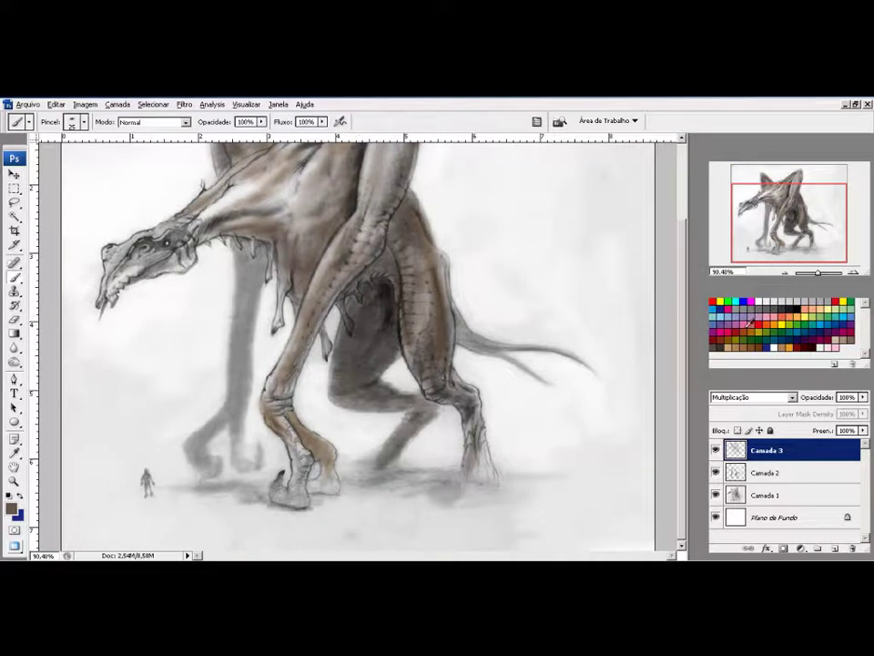
mouse_move(362, 294)
mouse_down()
mouse_move(290, 239)
mouse_move(339, 244)
mouse_move(369, 260)
mouse_up()
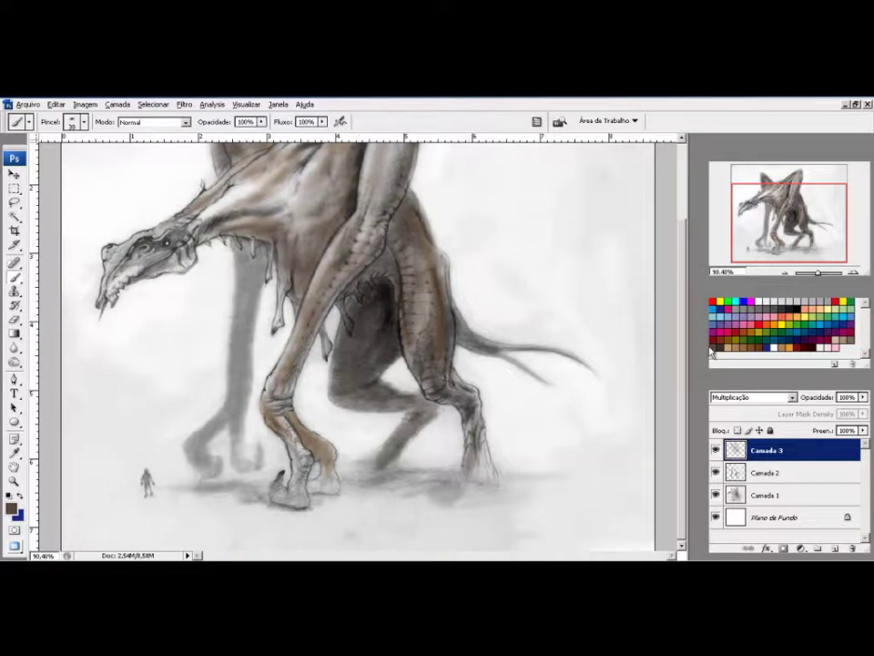
scroll(364, 300, up, 3)
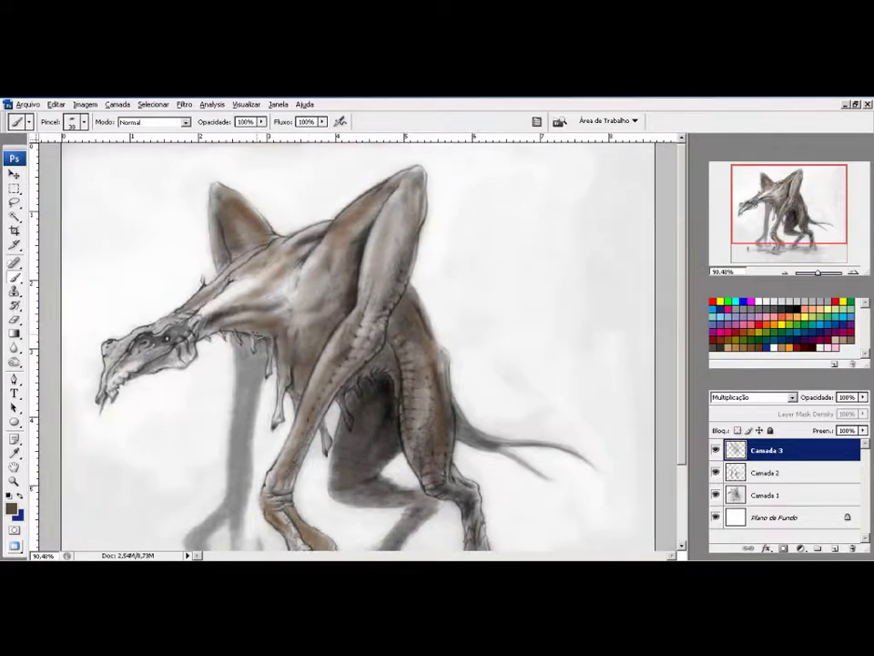
- Tint the throat pouch olive green and the head and neck brown, and smudge the neck's brown at 50% strength
scroll(273, 301, up, 3)
scroll(355, 346, left, 5)
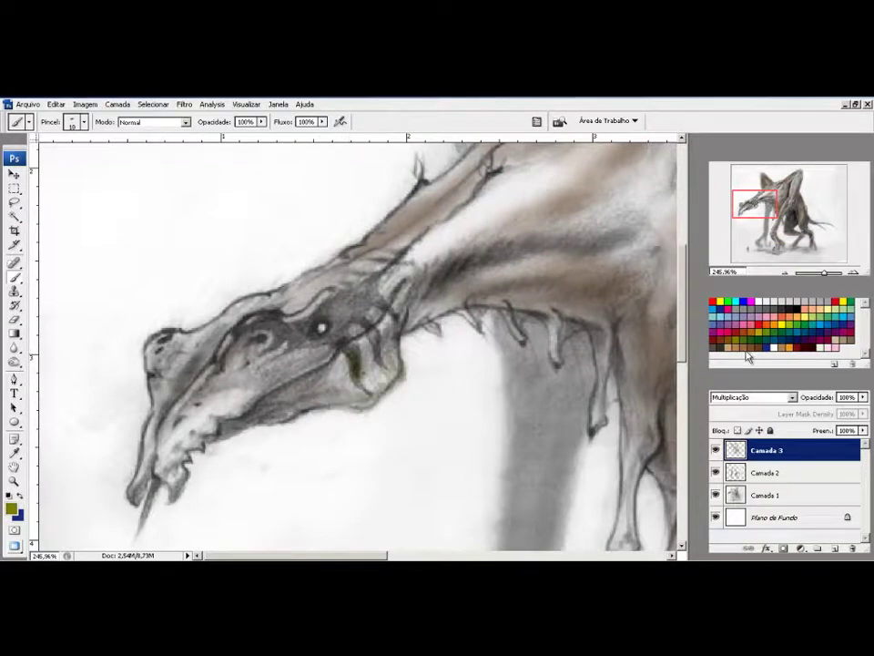
mouse_move(291, 246)
mouse_down()
mouse_move(212, 288)
mouse_move(91, 464)
mouse_move(244, 387)
mouse_up()
mouse_move(273, 341)
mouse_down()
mouse_move(257, 366)
mouse_move(248, 356)
mouse_move(283, 396)
mouse_move(190, 367)
mouse_move(182, 379)
mouse_move(292, 355)
mouse_up()
key(r)
drag(332, 296, 373, 271)
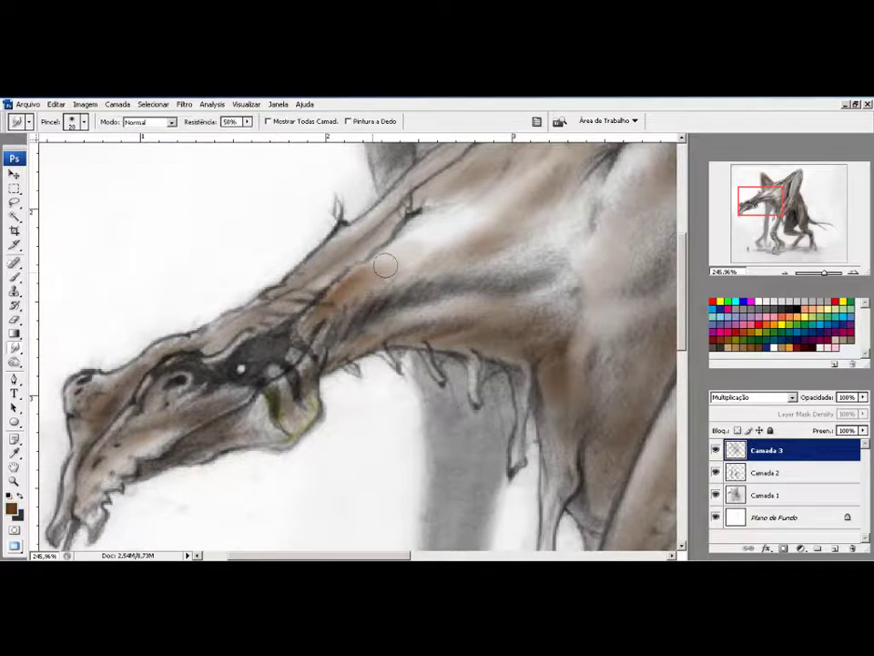
- Paint the creature's eye in green tones with very small brush tips, finishing with a 4 px brush
key(b)
drag(825, 272, 831, 273)
right_click(323, 230)
double_click(810, 320)
drag(748, 208, 751, 202)
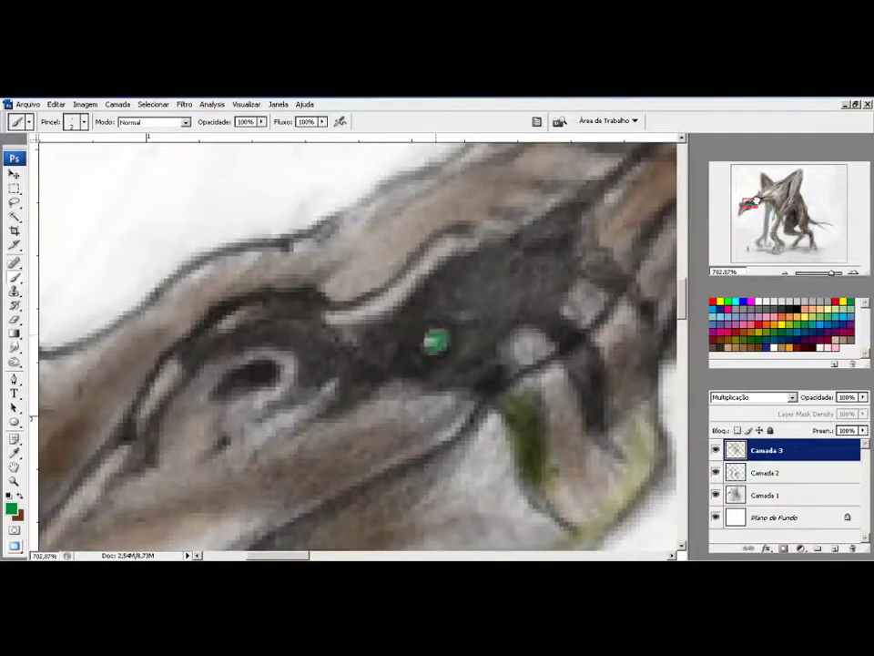
right_click(322, 229)
double_click(437, 335)
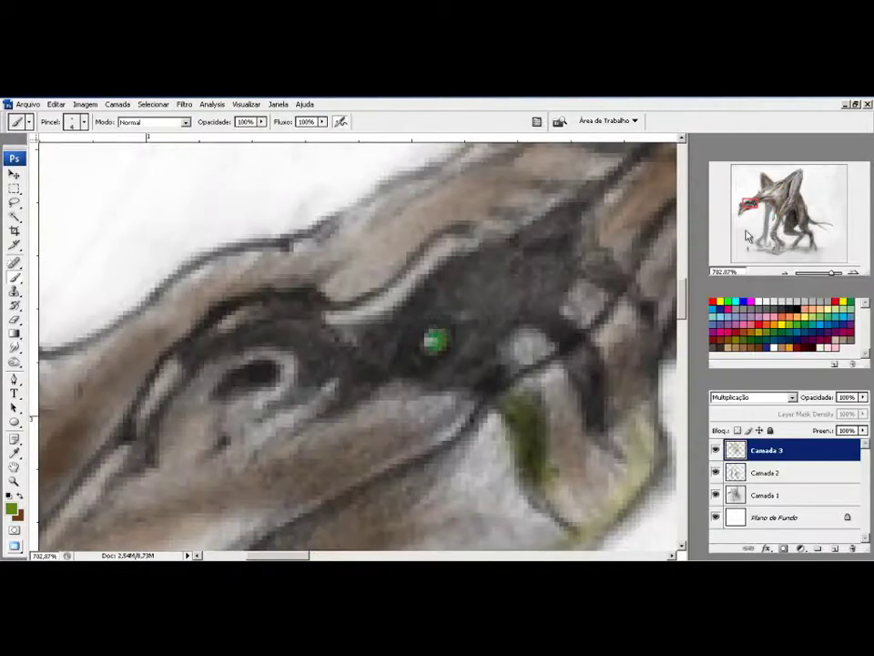
- Colour the throat and lower jaw ochre and darken the crease beside the near shoulder in brown with a 15 px brush
drag(832, 272, 824, 272)
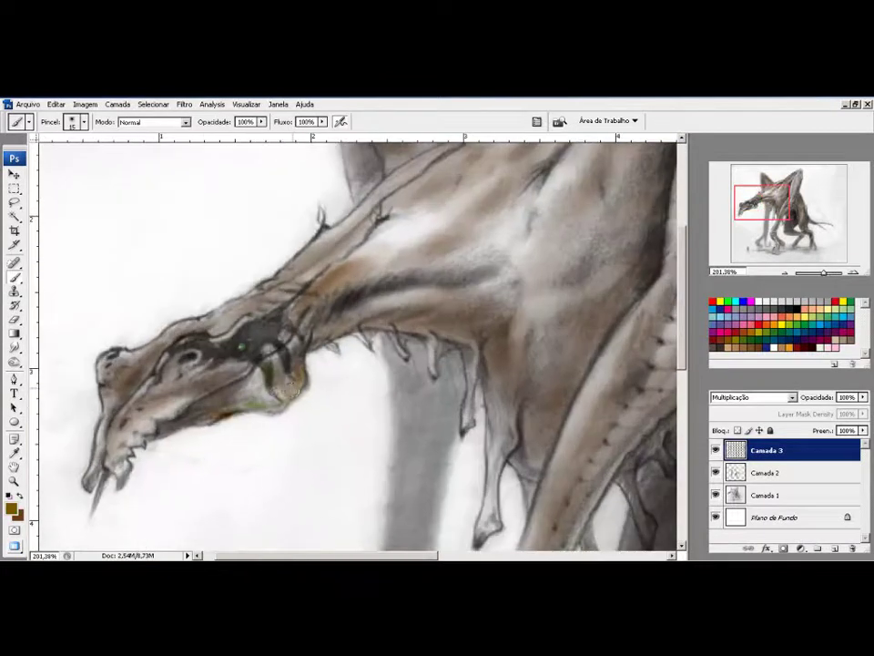
drag(299, 368, 117, 413)
drag(382, 273, 318, 466)
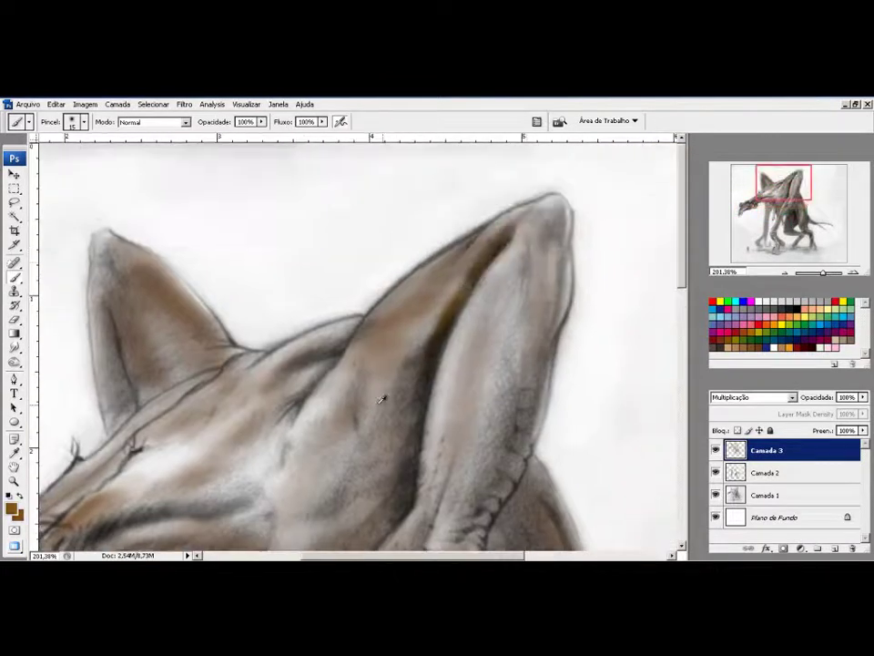
drag(400, 425, 419, 339)
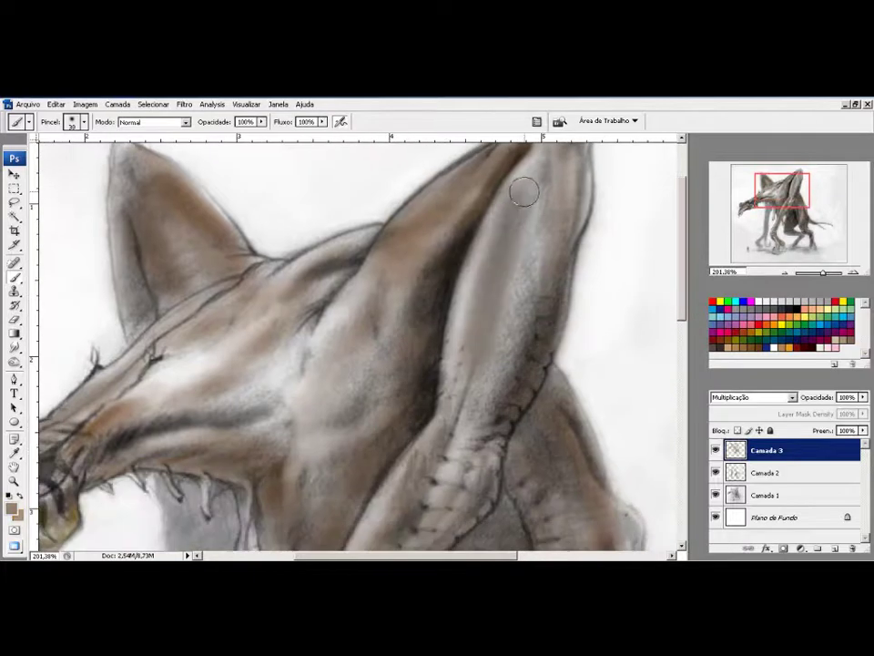
- Shade the chest, neck and near upper foreleg in muted brown with a soft 30 px brush
drag(346, 510, 457, 209)
drag(397, 438, 259, 488)
mouse_move(465, 283)
mouse_down()
mouse_move(474, 351)
mouse_move(484, 299)
mouse_up()
mouse_move(374, 509)
mouse_down()
mouse_move(336, 318)
mouse_move(367, 306)
mouse_move(390, 371)
mouse_move(302, 369)
mouse_up()
key(e)
key(ctrl+alt+0)
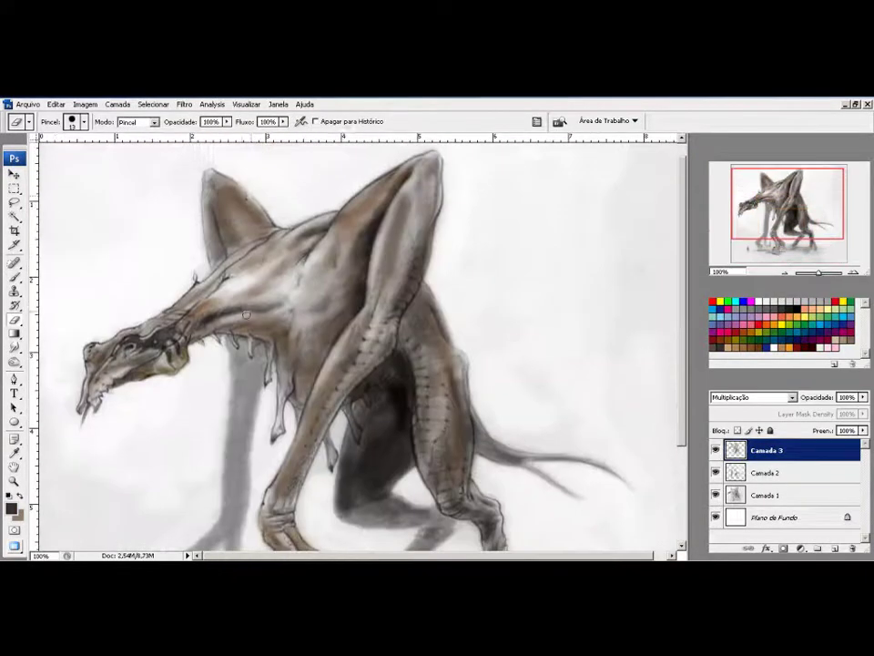
- Darken the far foreleg and its foot in dark brown with a soft 40 px brush and erase the overspill along the edges
key(b)
key(super)
key(Escape)
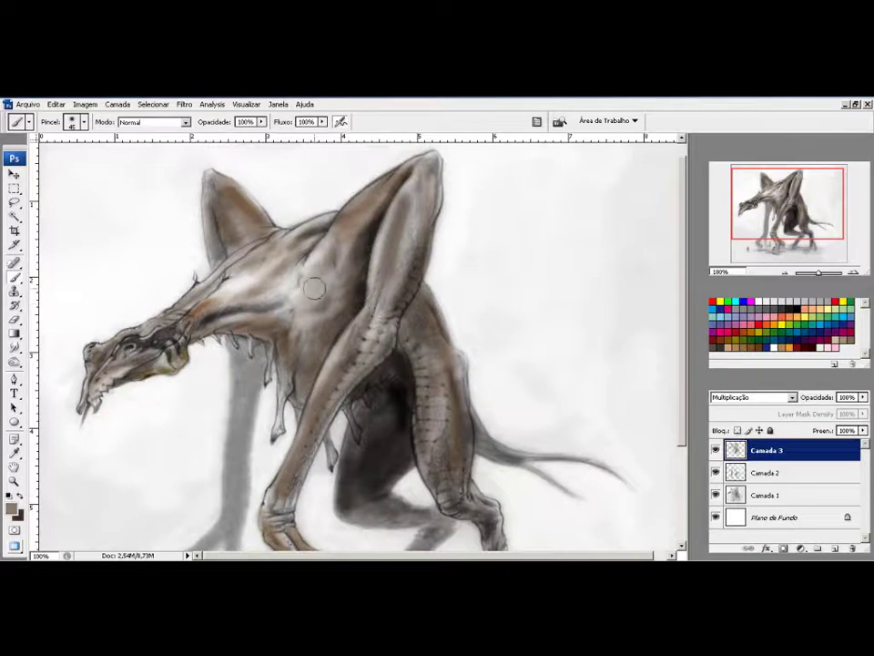
scroll(244, 342, down, 4)
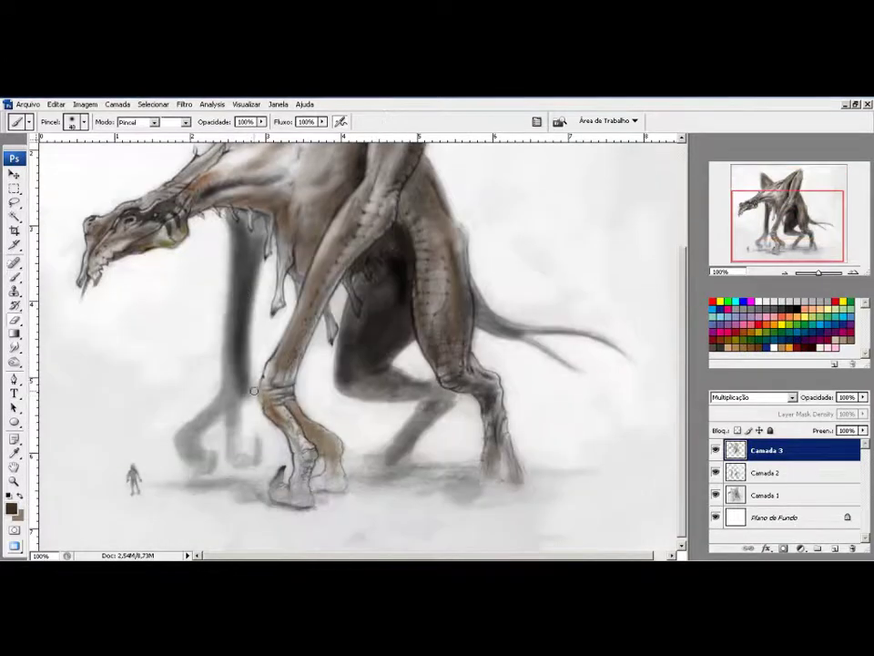
key(e)
key(b)
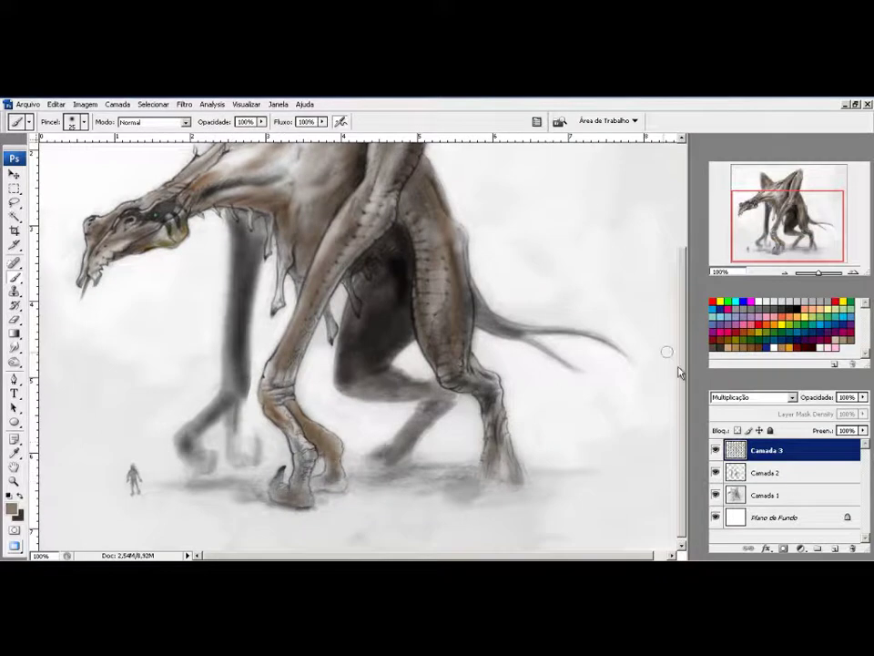
- Add a new layer above Camada 3 and set its blend mode to Luz Direta
click(818, 547)
click(752, 397)
click(728, 312)
- Soften the grainy shading on the chest and near upper foreleg of layer Camada 1 with the Blur tool
scroll(351, 278, up, 3)
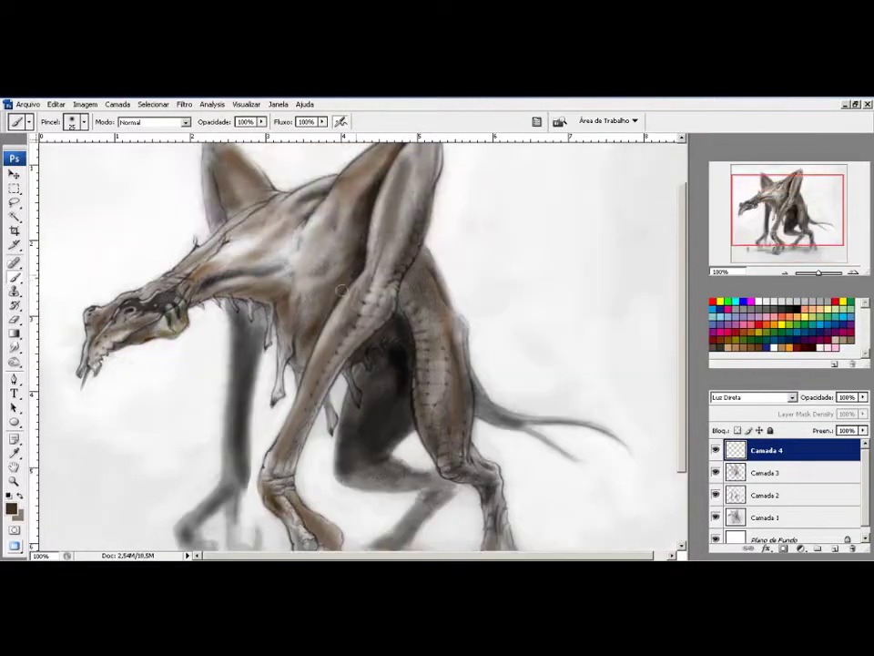
key(e)
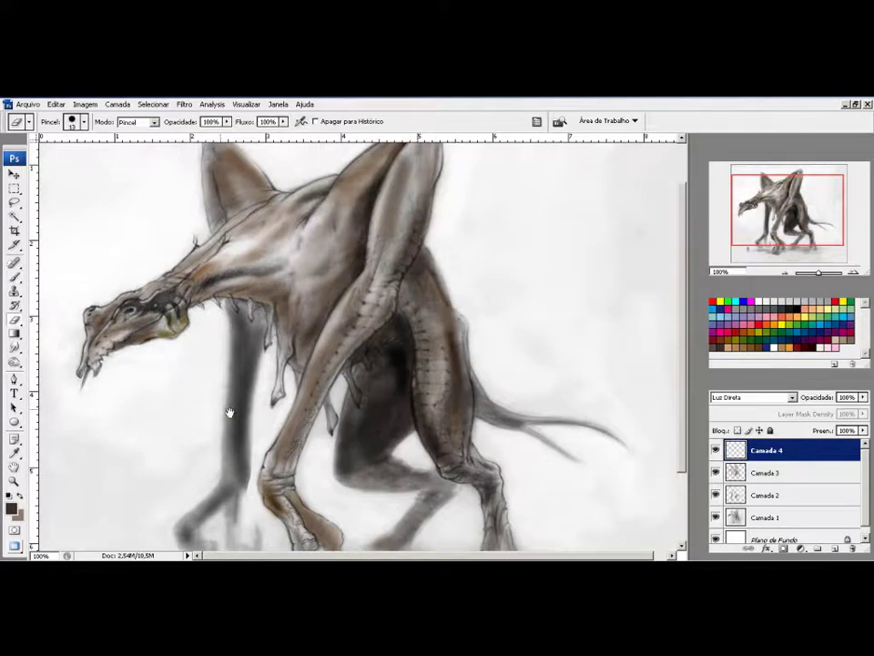
scroll(458, 296, up, 2)
key(alt+bracketleft)
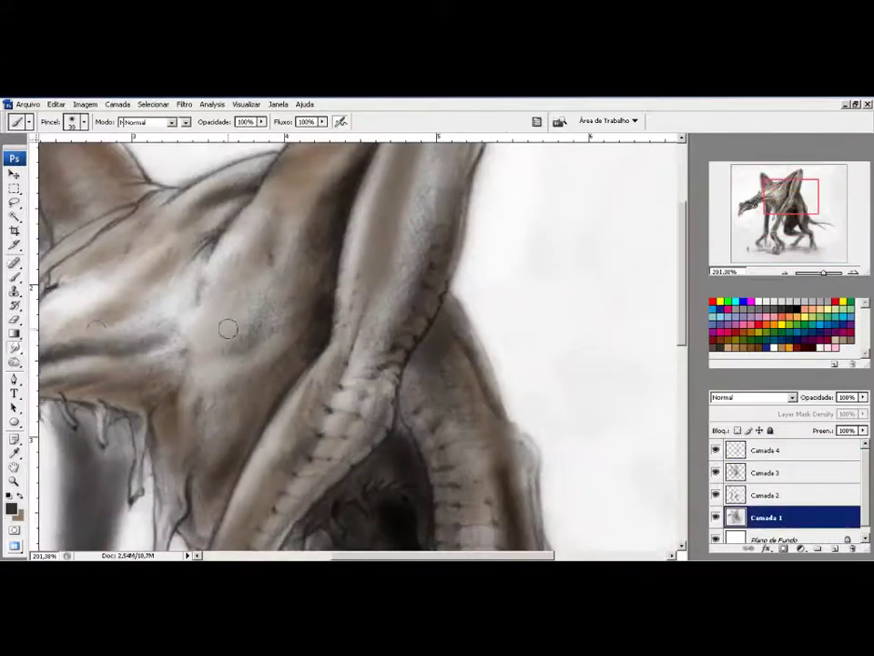
key(r)
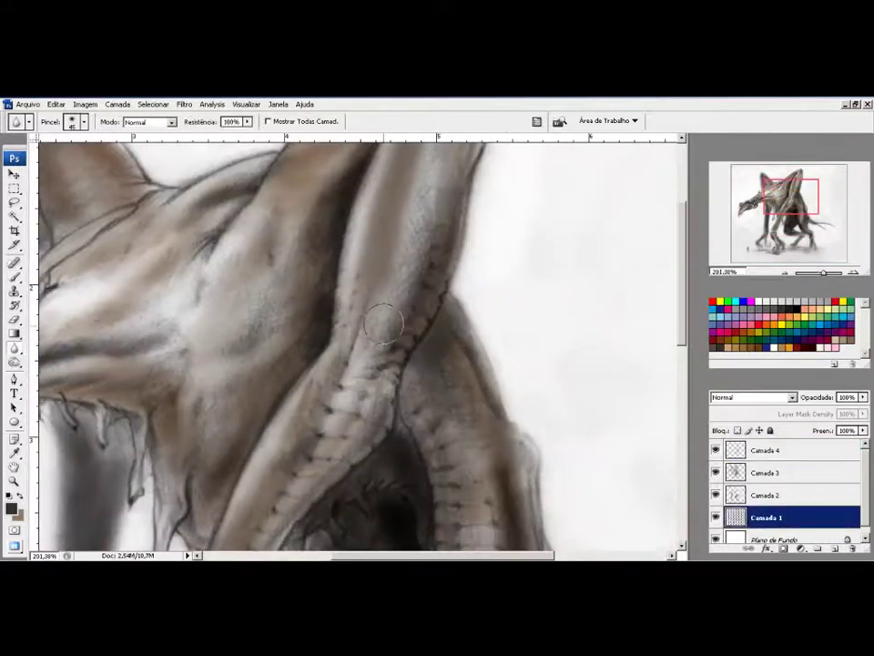
- Shade the skin strips hanging below the neck and chest in brownish grey on layer Camada 3 with a 10 px brush
click(765, 472)
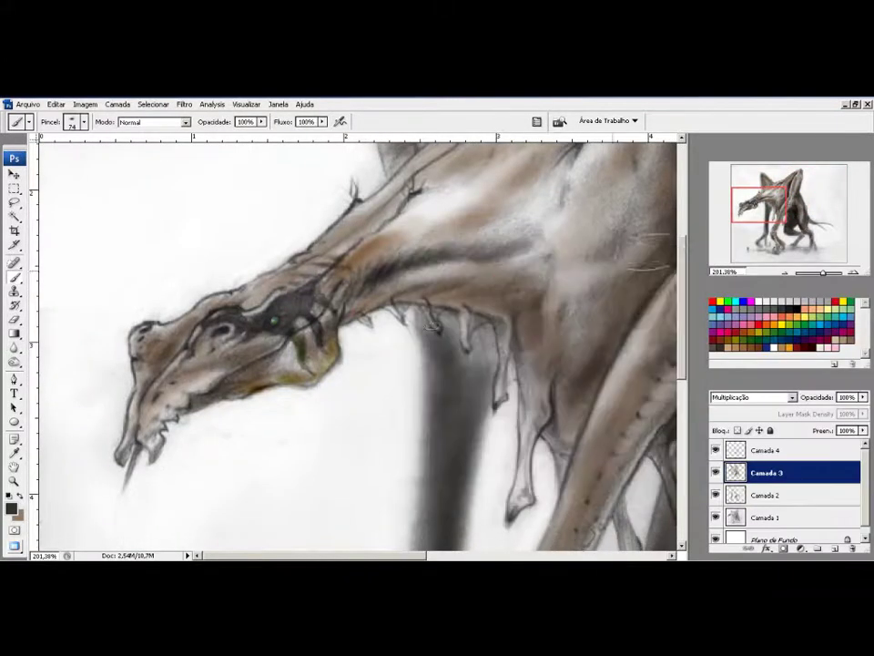
key(bracketleft)
key(bracketleft)
key(bracketleft)
key(bracketleft)
key(bracketleft)
key(bracketleft)
key(bracketleft)
mouse_move(492, 365)
mouse_down()
mouse_move(523, 411)
mouse_move(391, 374)
mouse_move(398, 310)
mouse_up()
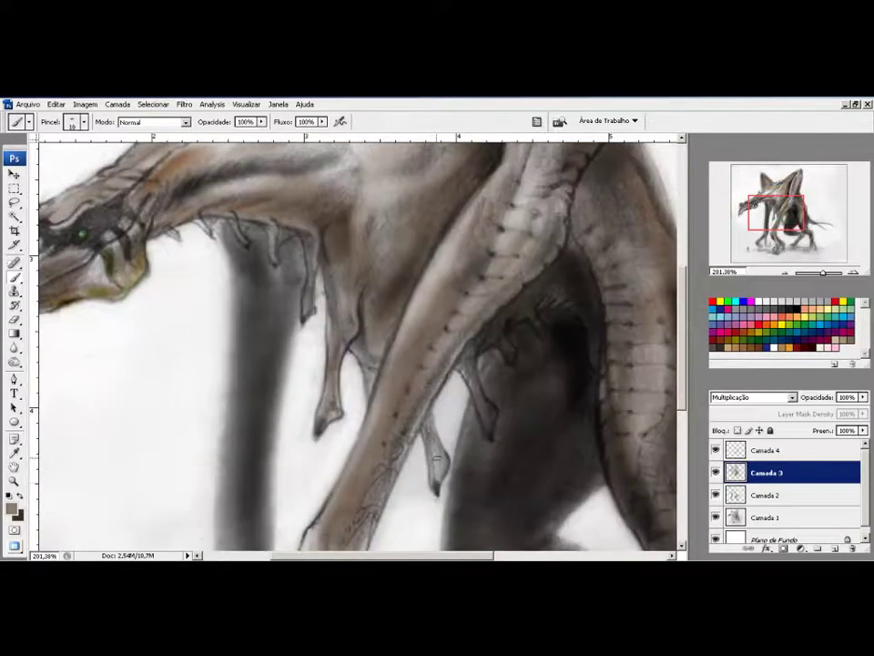
drag(328, 364, 302, 284)
drag(354, 343, 468, 354)
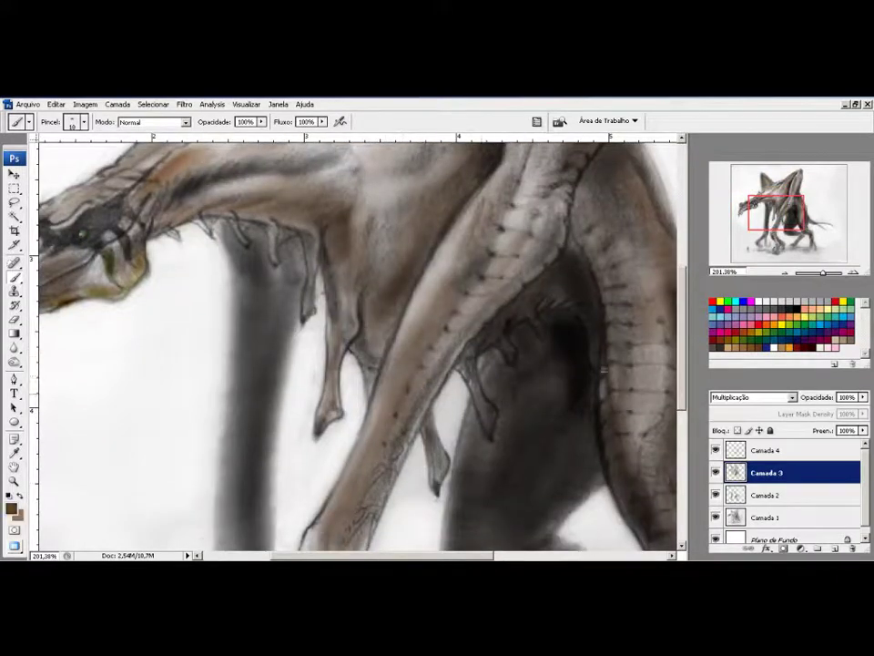
- Deepen the neck and throat in brown with a 20 px brush and touch up the highlights with the Dodge tool
drag(233, 201, 326, 339)
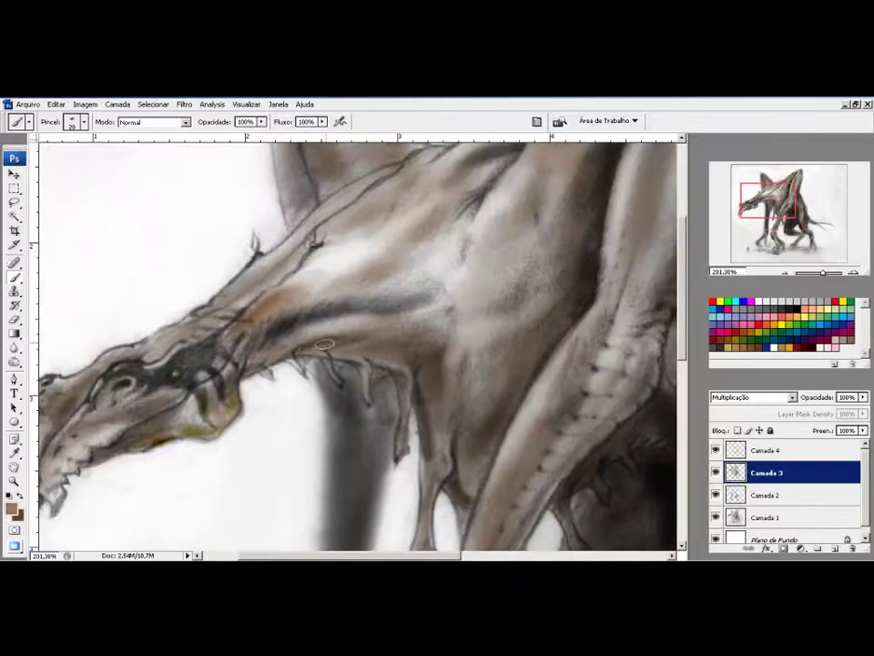
drag(273, 319, 354, 330)
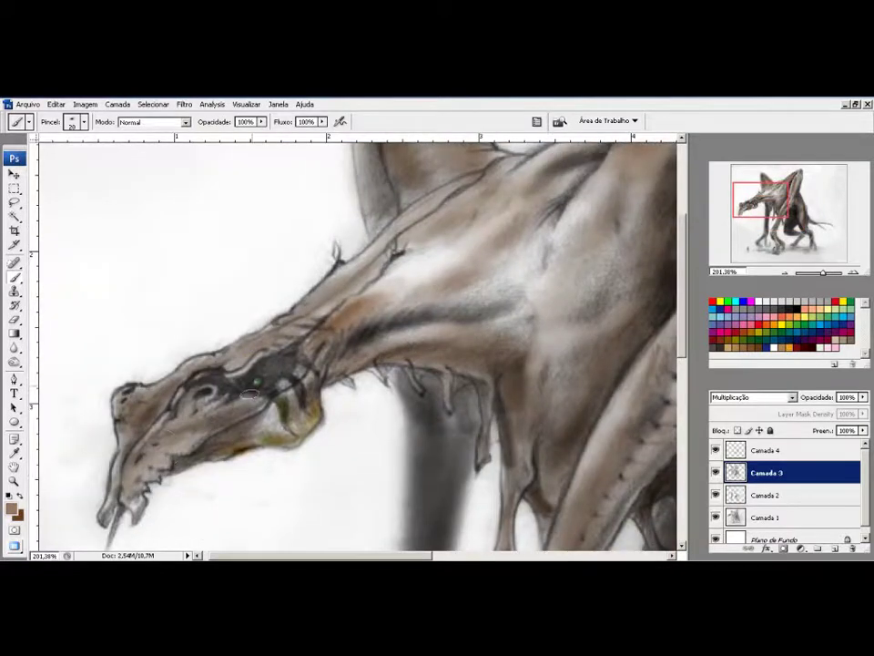
key(o)
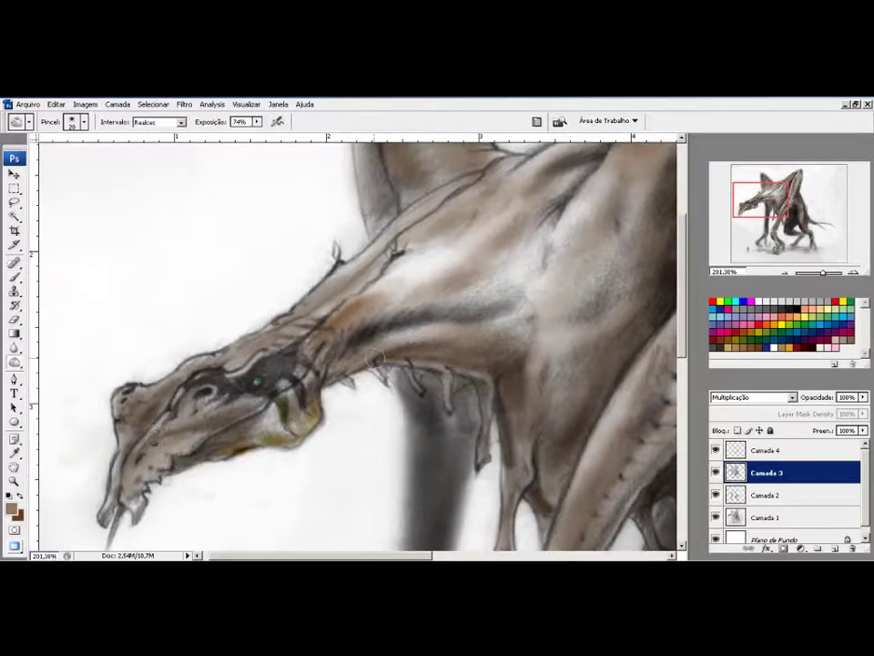
drag(341, 144, 215, 344)
- Erase the brown overspill along the outline of the near foreleg on layer Camada 3 with a hard 13 px eraser
key(e)
drag(678, 202, 459, 203)
key(alt+bracketright)
key(ctrl+0)
click(781, 239)
drag(781, 238, 774, 231)
key(alt+bracketleft)
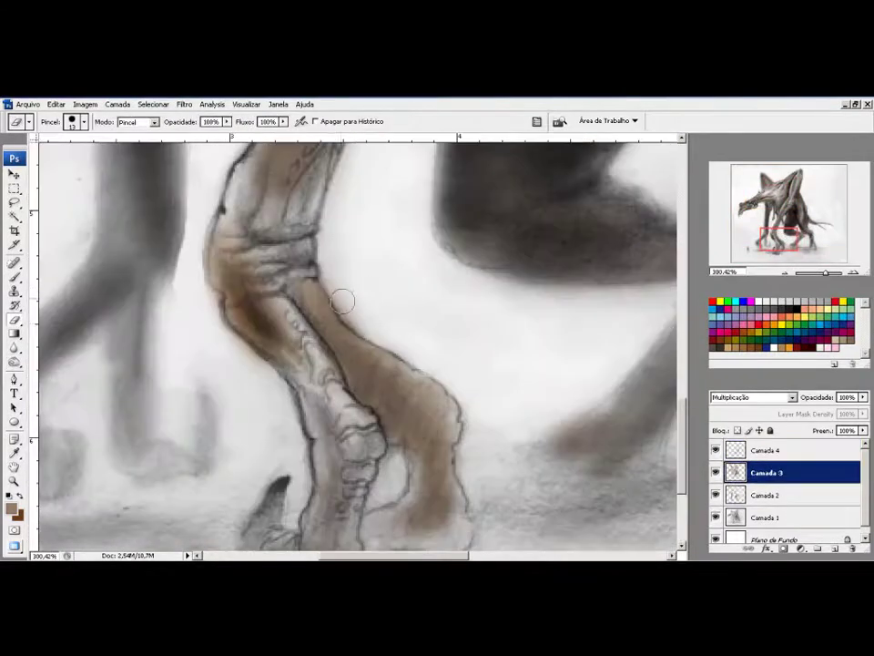
- Tint the scales of the near lower foreleg olive green on layer Camada 3 with a small 9 to 10 px brush
key(b)
key(alt+bracketleft)
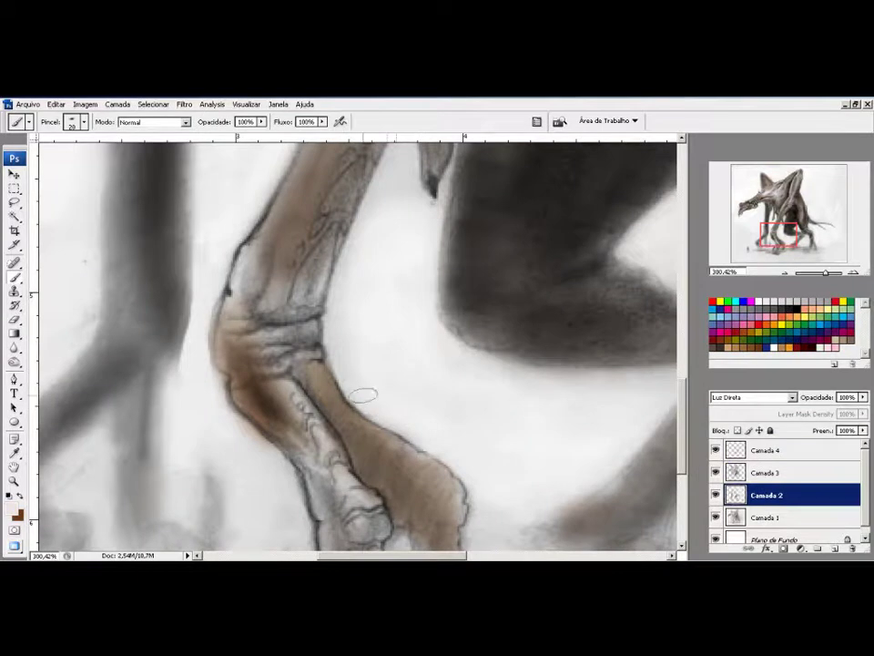
drag(825, 272, 822, 272)
click(11, 506)
key(Return)
key(alt+bracketright)
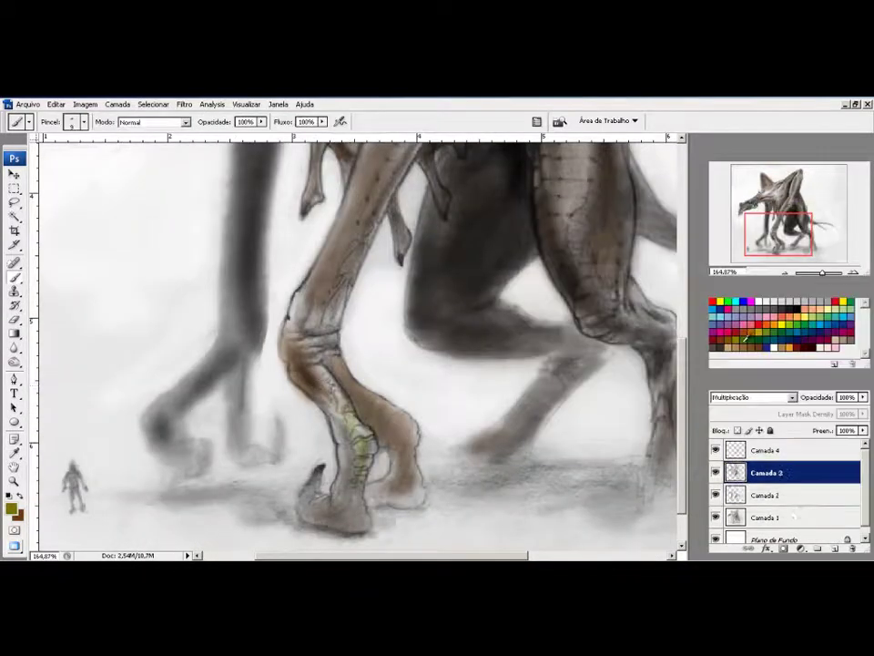
click(12, 506)
key(Return)
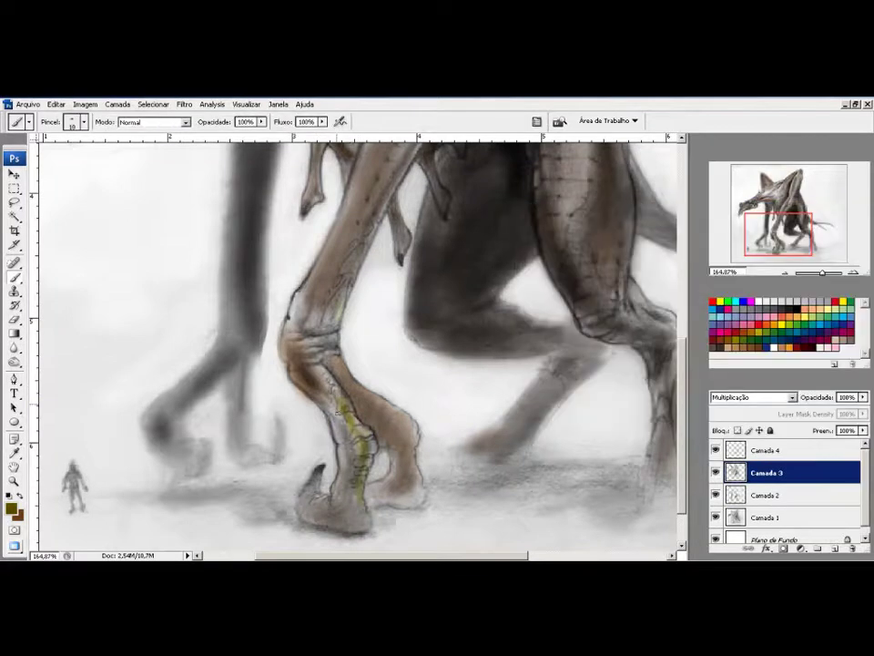
- Colour the near lower foreleg and foot orange-brown on layer Camada 2 with a 20 px brush
key(alt+bracketleft)
key(bracketright)
mouse_move(351, 328)
mouse_down()
mouse_move(365, 456)
mouse_move(356, 492)
mouse_up()
drag(414, 492, 395, 428)
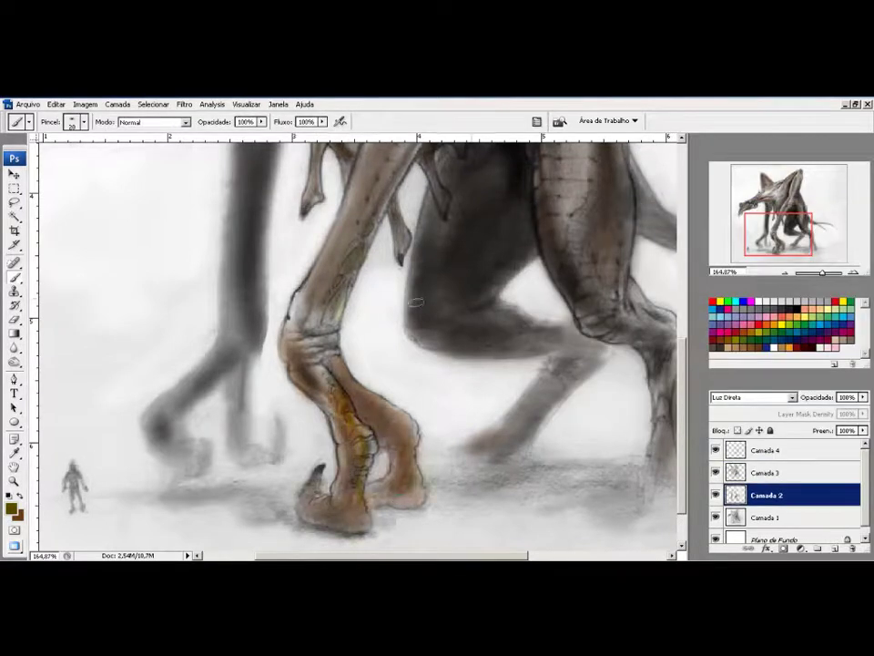
- Shade the wrinkled joint of the near foreleg in muted brown on layer Camada 3 with a 20 px brush
mouse_move(604, 392)
mouse_down()
mouse_move(623, 446)
mouse_move(611, 428)
mouse_up()
key(alt+bracketright)
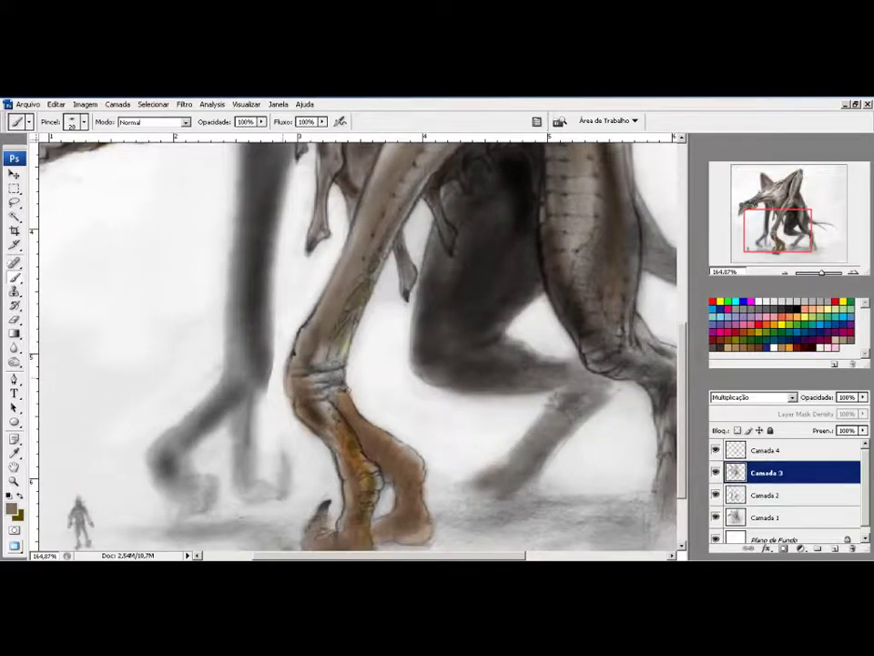
drag(317, 391, 329, 353)
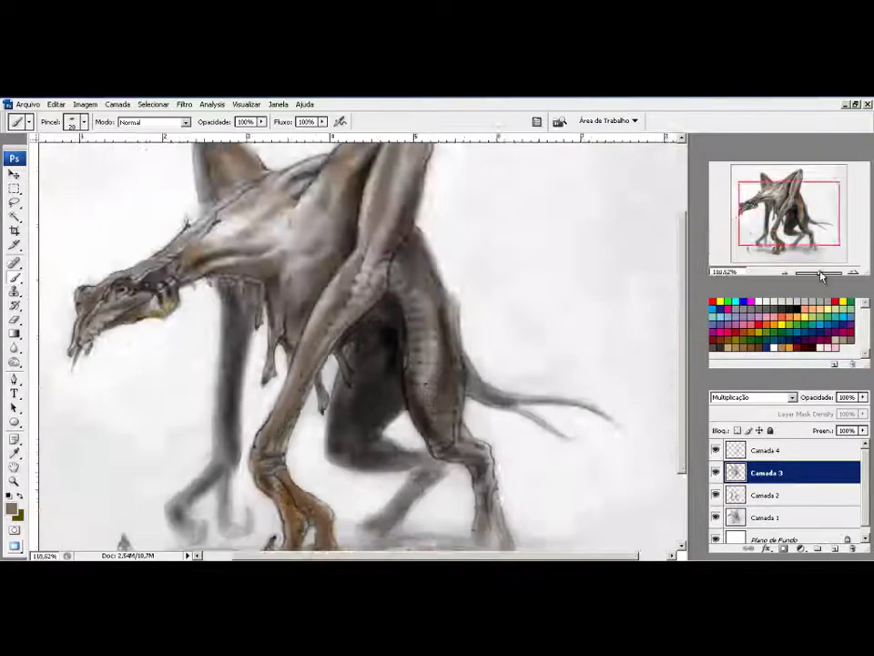
key(alt+bracketleft)
scroll(192, 392, up, 4)
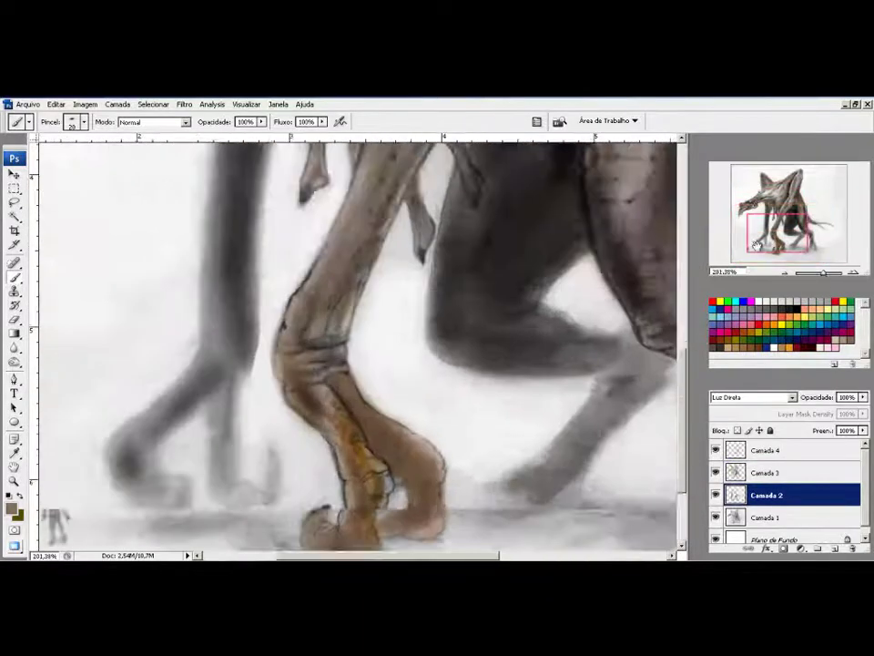
- Paint a ground shadow under the small human figure and colour its shirt red and trousers blue with fine brushes
key(alt+bracketleft)
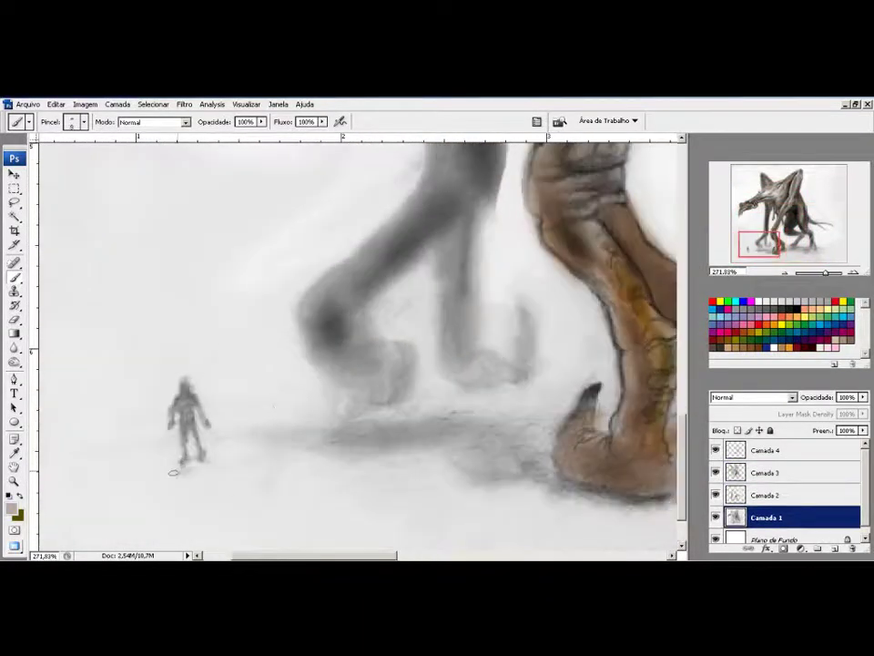
right_click(264, 235)
key(Return)
key(alt+bracketright)
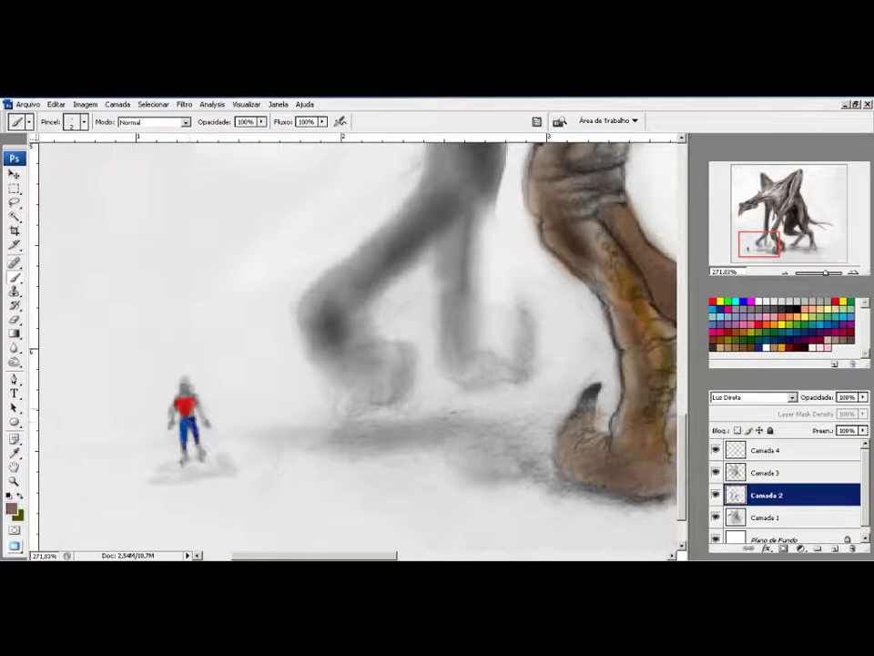
- Add a new layer above Camada 4 in Multiplicação mode and choose a 500 px textured cloud brush
key(ctrl+0)
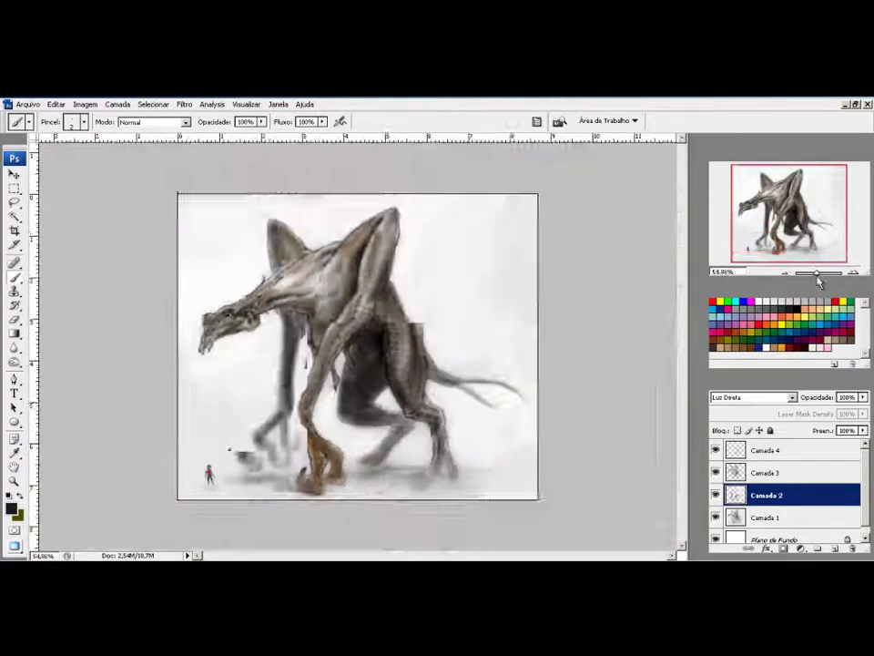
key(ctrl+plus)
scroll(355, 346, up, 1)
click(824, 454)
right_click(324, 228)
click(460, 443)
click(574, 211)
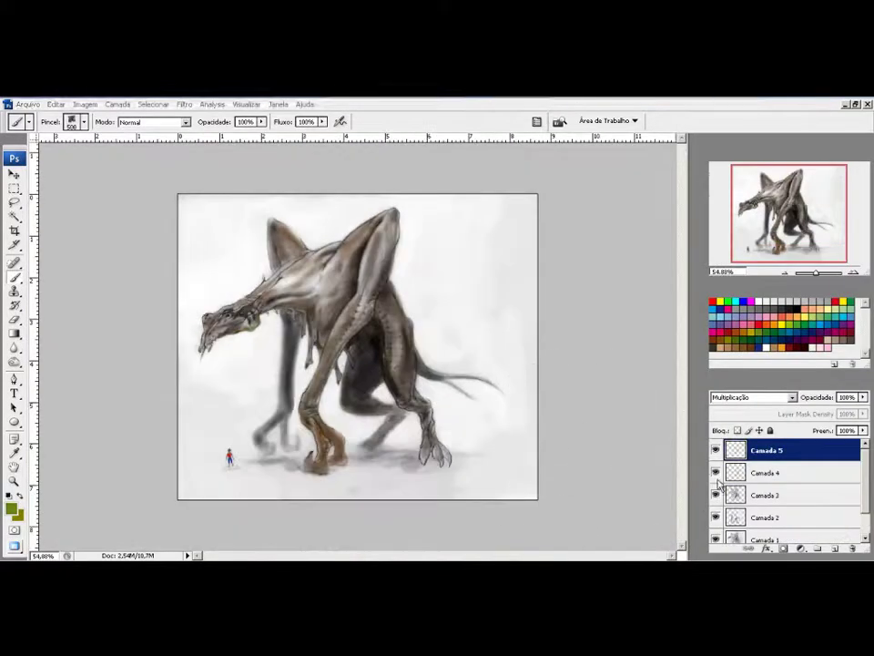
- Hide the lower layers, paint green foliage patches on Camada 5 with a 476 px textured brush, and show the sketch layer Camada 1
key(c)
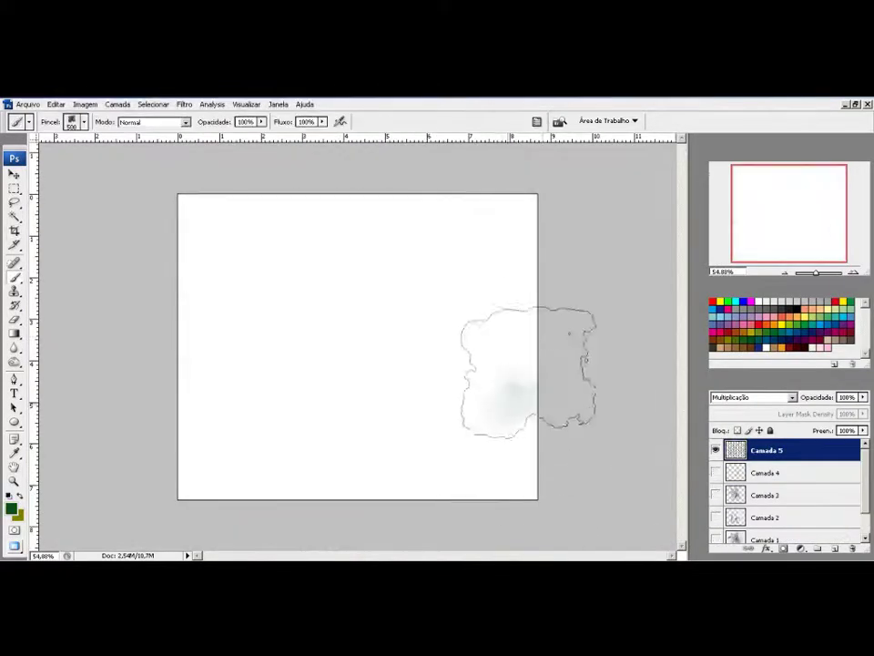
right_click(321, 219)
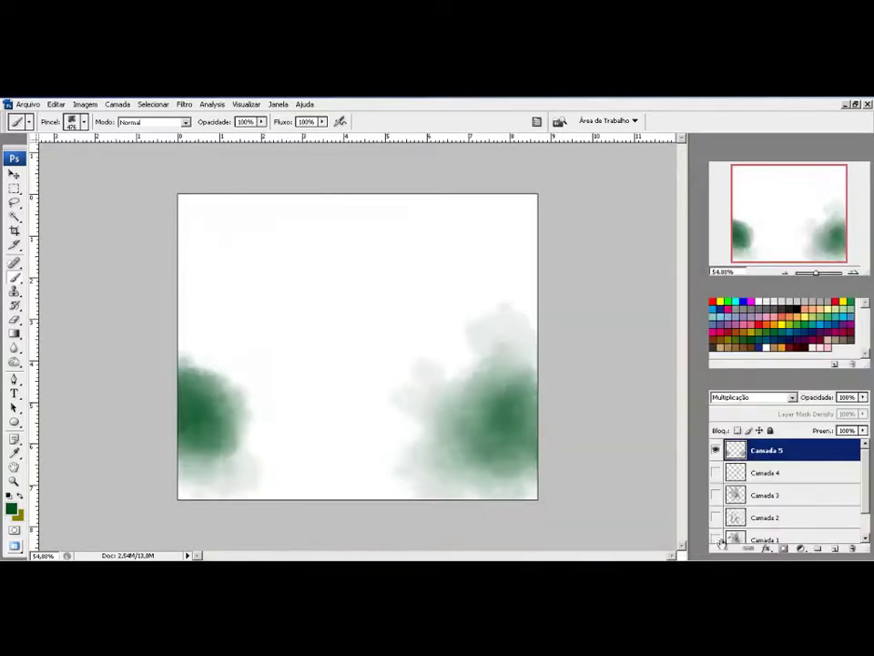
click(718, 540)
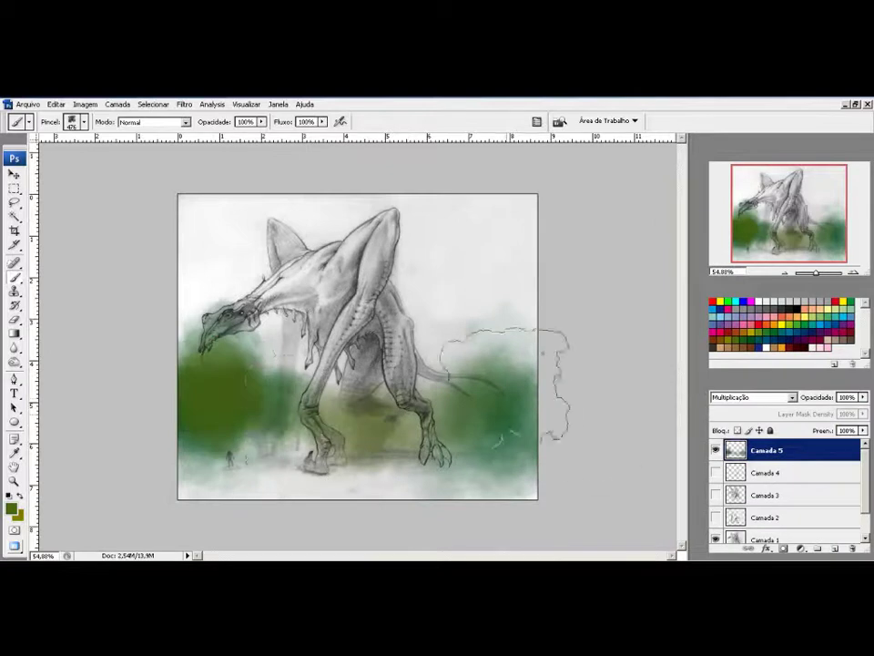
- Add brown and orange tints to the background foliage and create a layer above Camada 5 in Luz Direta mode
drag(620, 420, 537, 323)
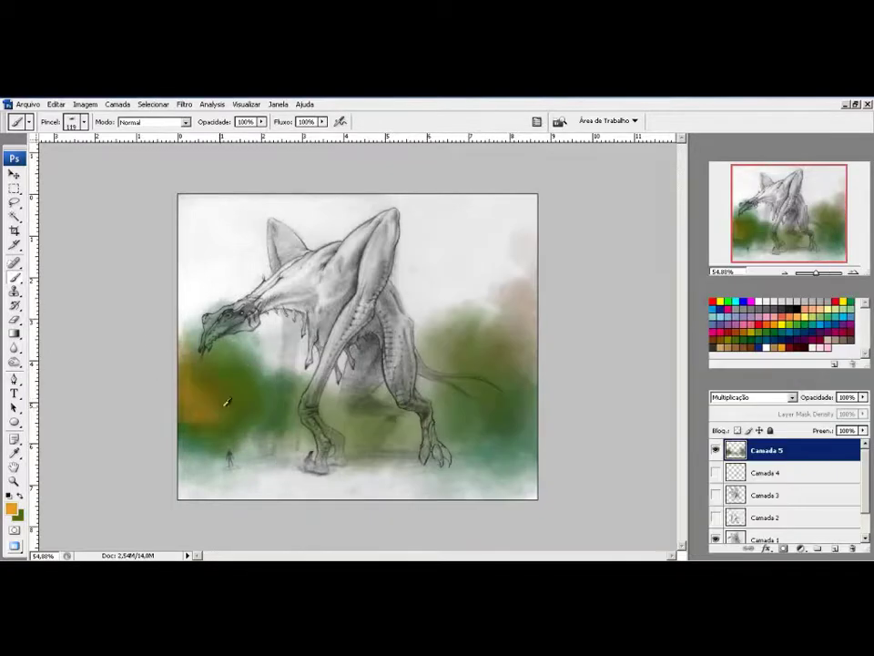
click(754, 397)
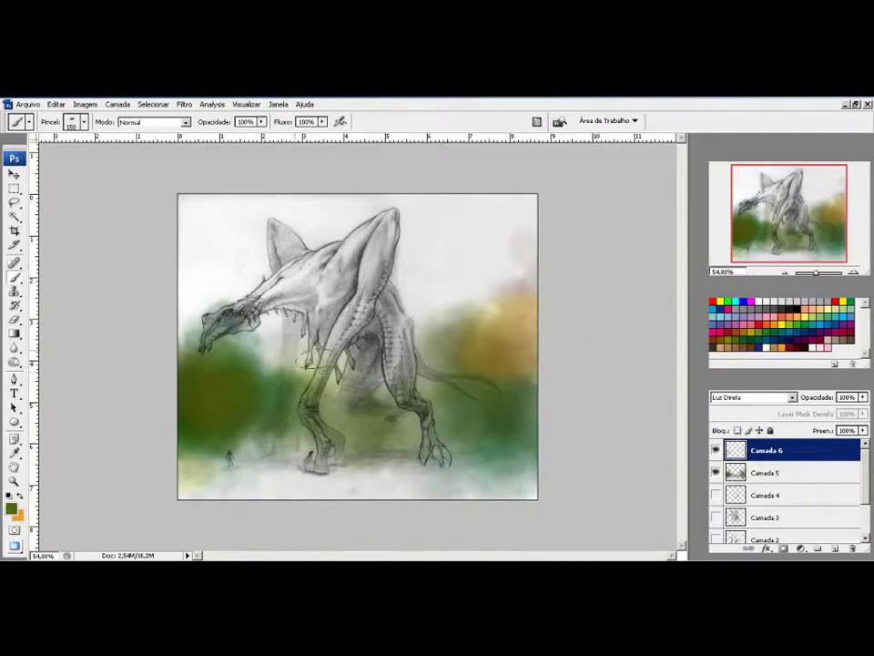
key(e)
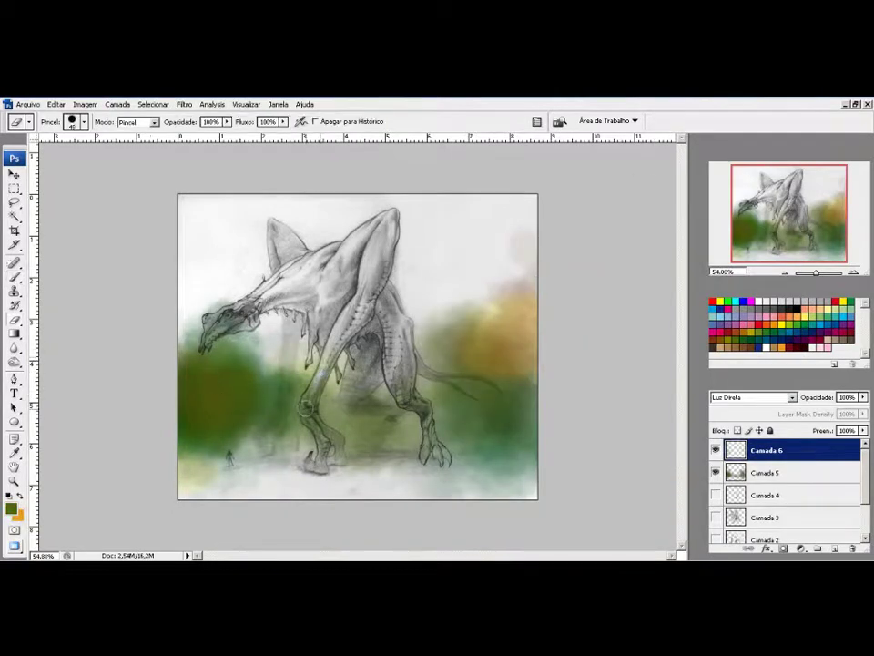
- Show all the hidden layers and select the background around the creature with the Magic Wand
drag(716, 497, 716, 540)
scroll(867, 480, down, 1)
key(w)
click(765, 509)
click(765, 531)
click(210, 219)
- Paint muted green foliage and a light blue sky on Camada 5 inside the selection with a 500 px textured brush, and deselect
click(765, 449)
key(b)
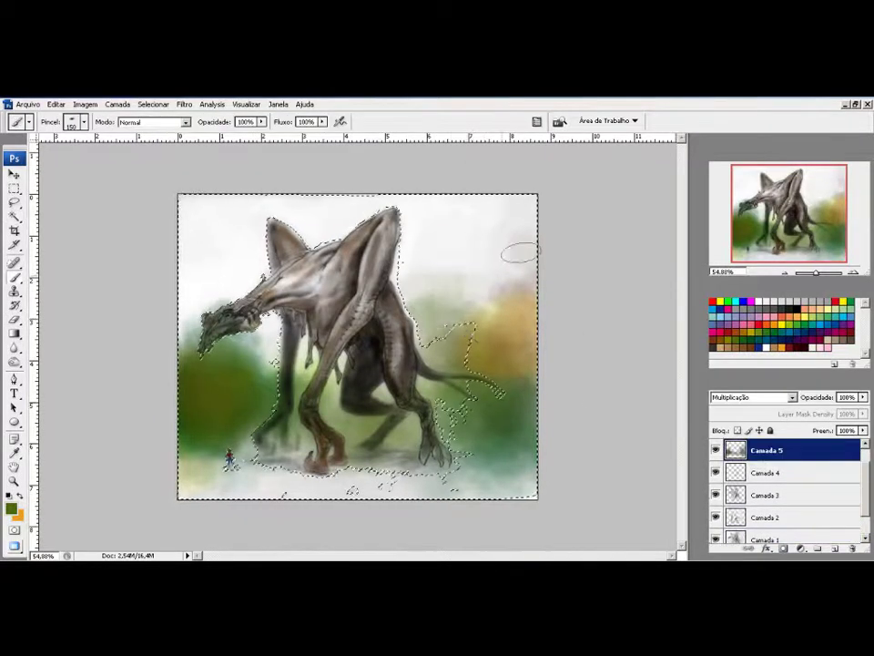
right_click(364, 201)
double_click(473, 401)
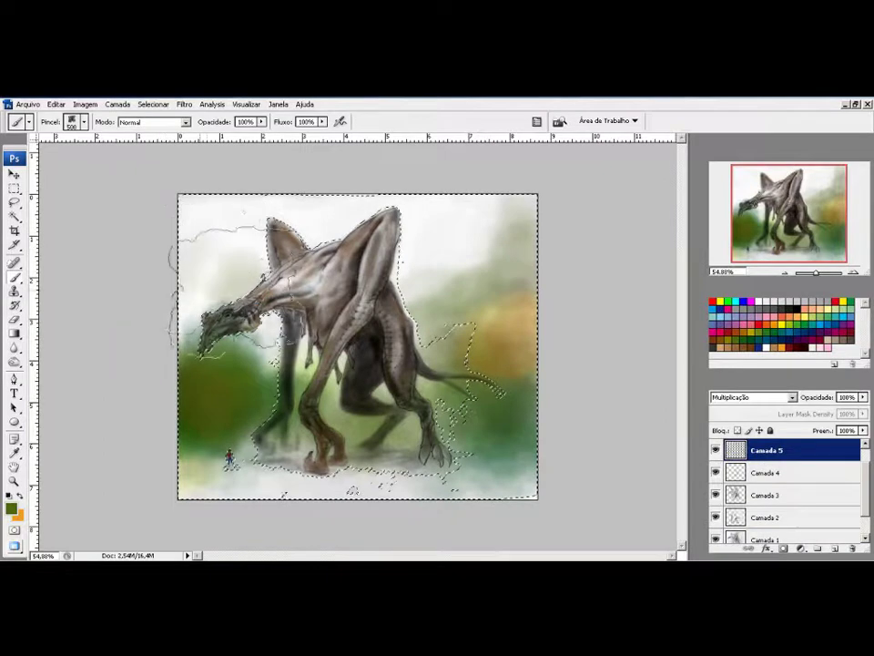
click(735, 301)
drag(273, 300, 319, 227)
mouse_move(318, 173)
mouse_down()
mouse_move(455, 205)
mouse_move(463, 195)
mouse_up()
key(ctrl+d)
- Erase the background colour from the ground strip below the creature's feet with a soft 50 px eraser
key(e)
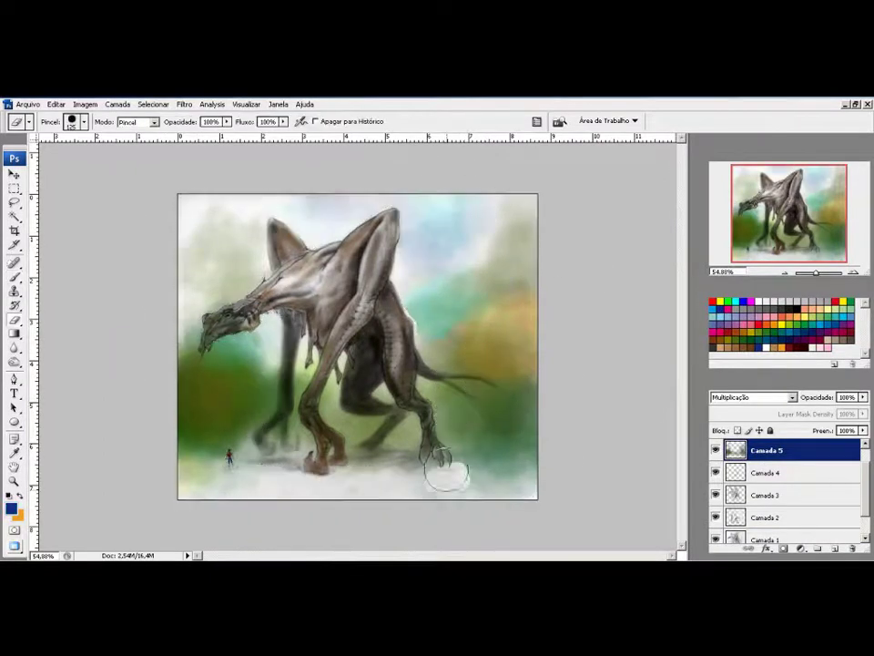
right_click(441, 487)
key(Return)
drag(550, 484, 273, 482)
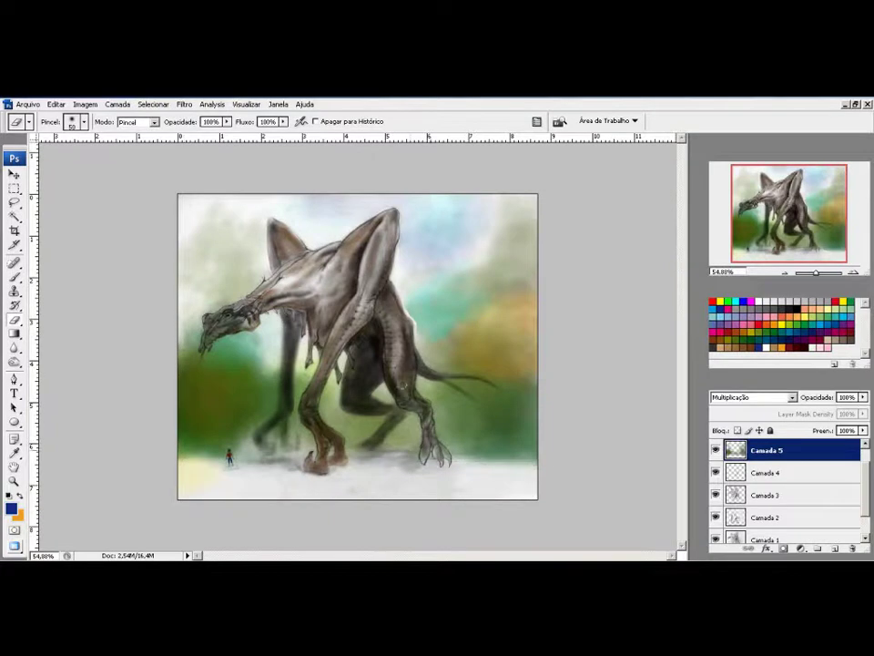
- Smudge the painted background on layer Camada 5 with a soft 50 px Smudge tool at 50% strength
click(14, 347)
right_click(14, 347)
click(72, 369)
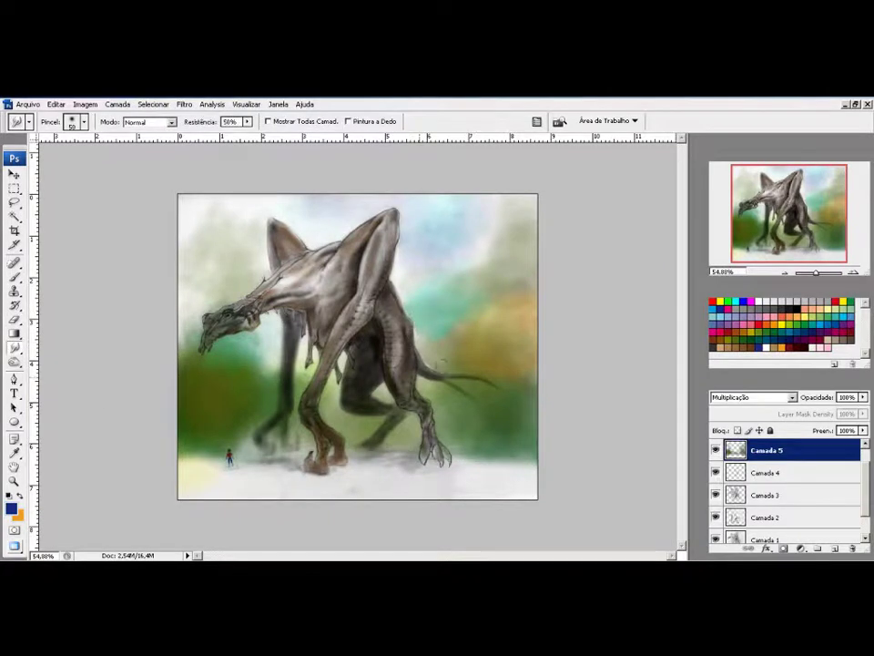
- Add a layer above Camada 5 in Multiplicação mode and paint the ground sandy brown with a soft 100 px brush
scroll(813, 497, up, 1)
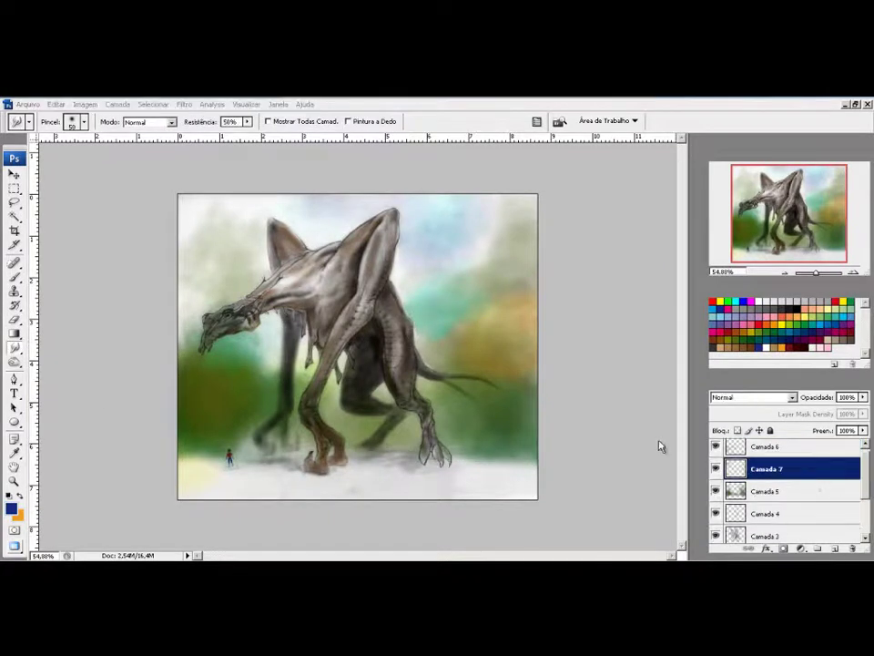
key(b)
right_click(324, 226)
key(Return)
drag(231, 488, 426, 515)
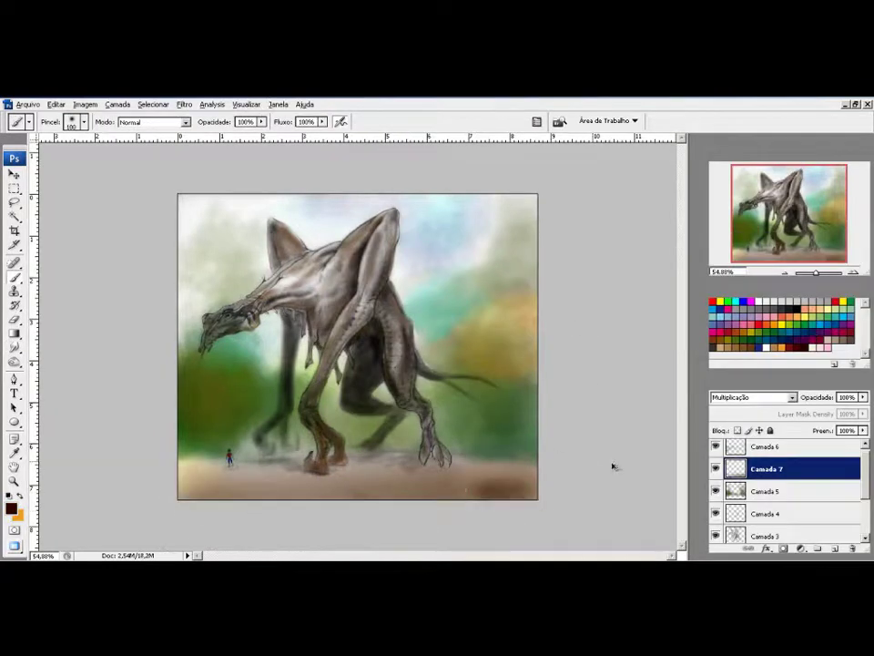
- Enrich the ground with darker brown and orange-brown tones on layer Camada 6
key(alt+bracketright)
right_click(356, 437)
click(11, 507)
click(669, 338)
key(Return)
- Erase the green background tint covering the creature's head and near foreleg on Camada 5 with a soft 60 px eraser
key(e)
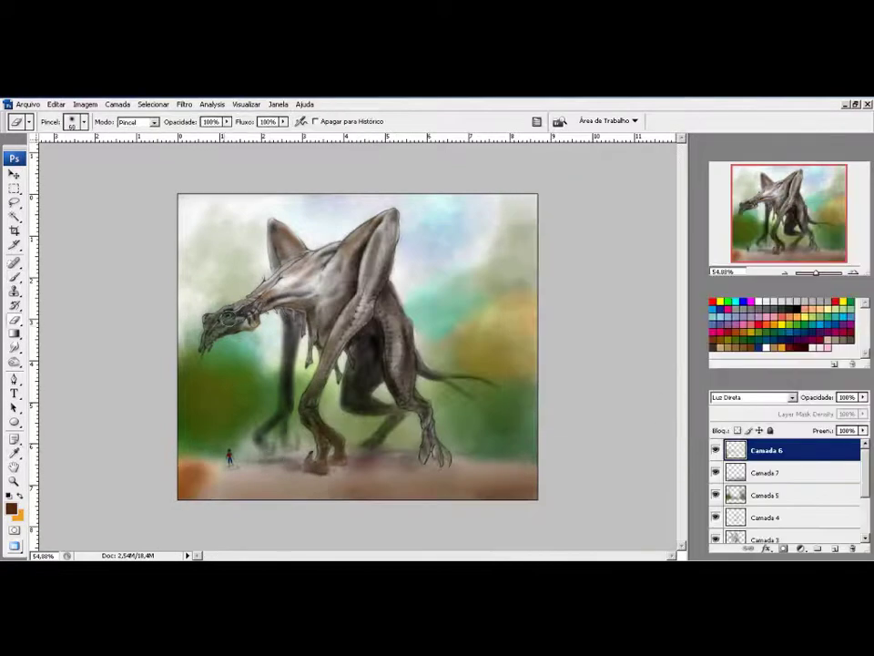
key(alt+bracketleft)
key(alt+bracketleft)
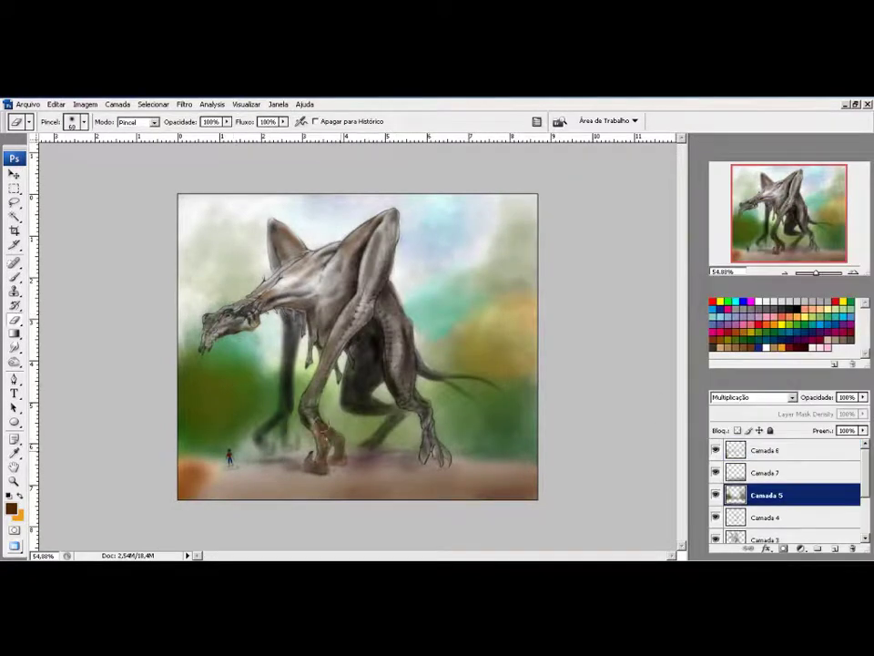
key(r)
key(e)
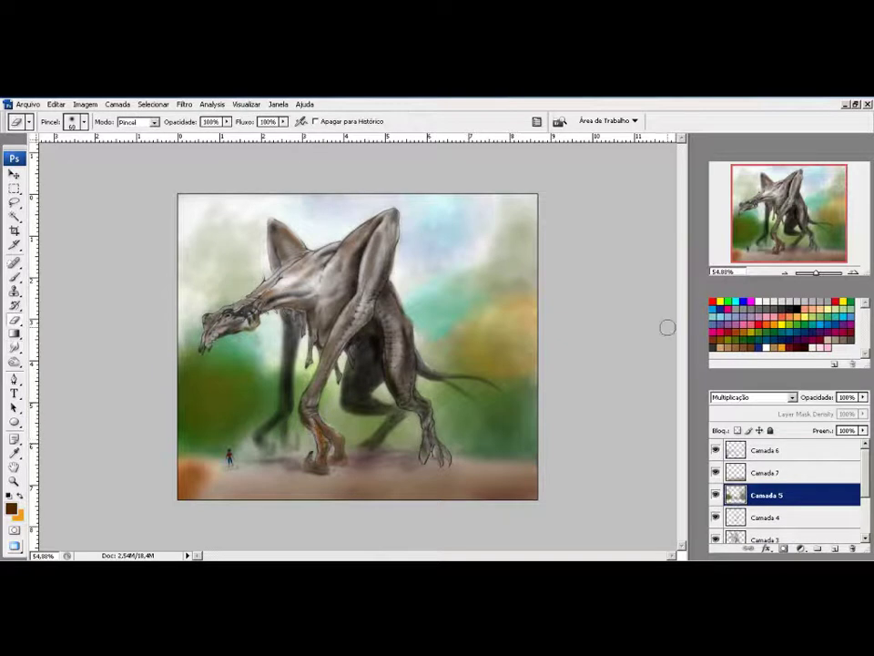
- Brush white highlights onto the creature's body on layer Camada 6 with a soft 35 px brush
key(b)
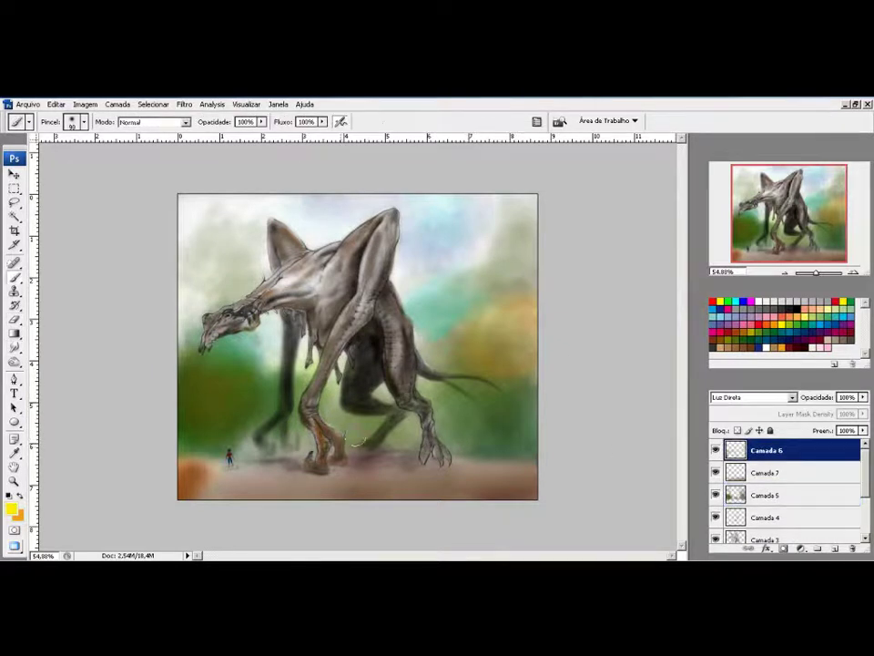
key(alt+period)
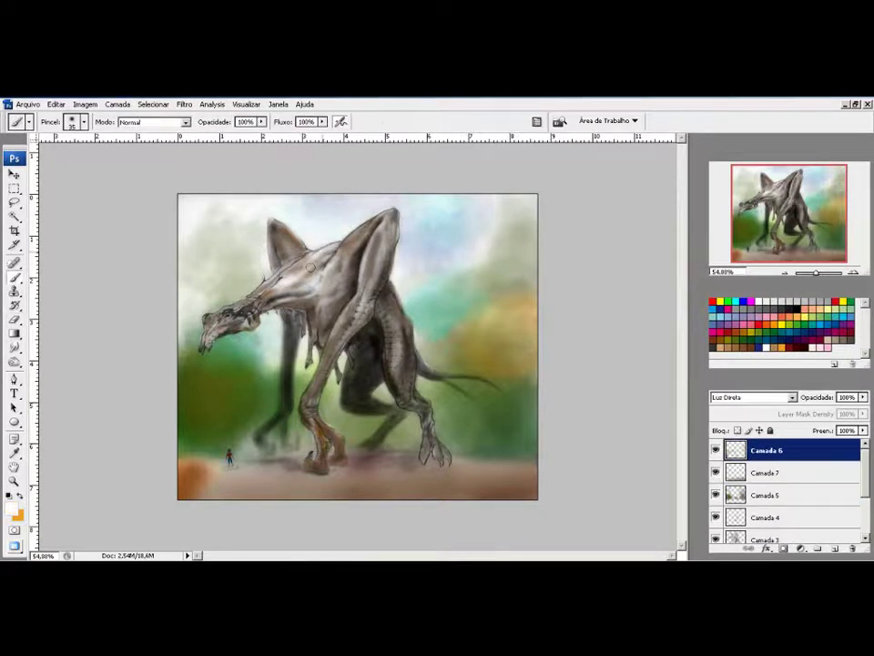
key(bracketright)
key(bracketright)
key(bracketright)
key(bracketright)
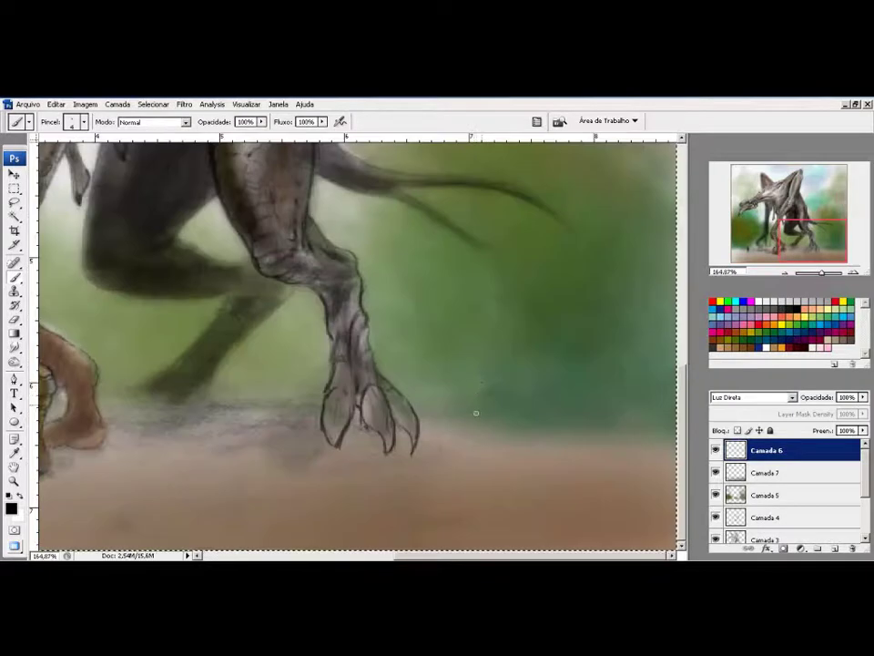
- Sign the painting in black on the ground's lower right corner with a 4 px brush
mouse_move(491, 425)
mouse_down()
mouse_move(534, 422)
mouse_move(427, 508)
mouse_move(501, 493)
mouse_move(537, 498)
mouse_move(543, 509)
mouse_move(588, 499)
mouse_up()
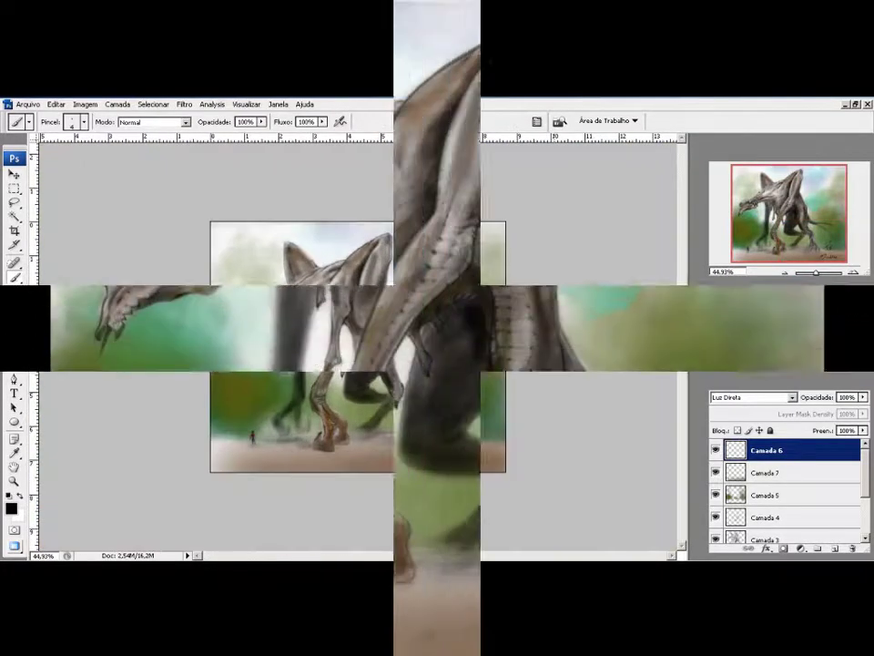